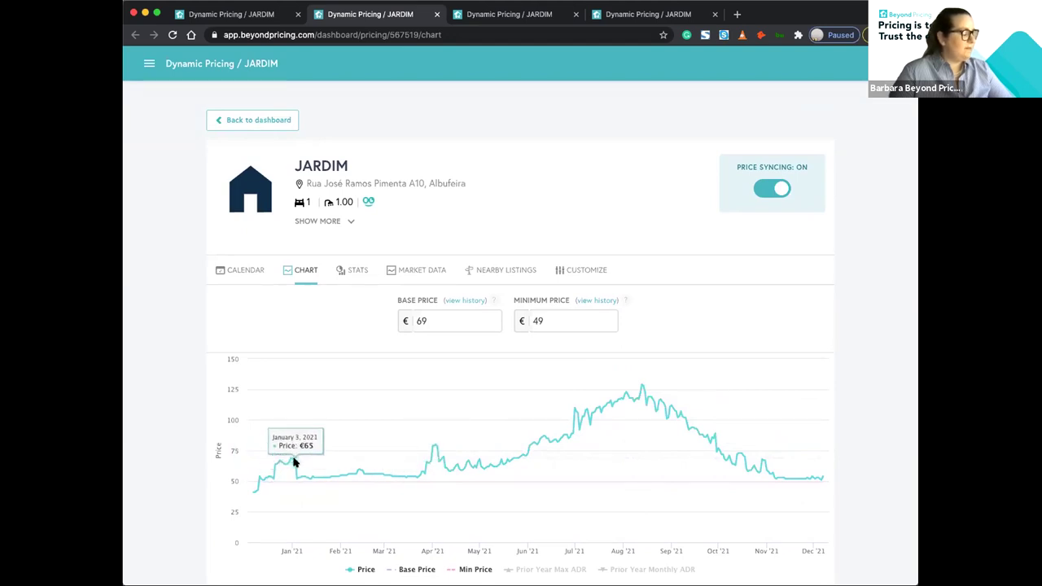
# Examine the JARDIM price chart across the year against the base price and minimum price lines
pyautogui.scroll(1, 309, 472)
pyautogui.scroll(-1, 325, 476)
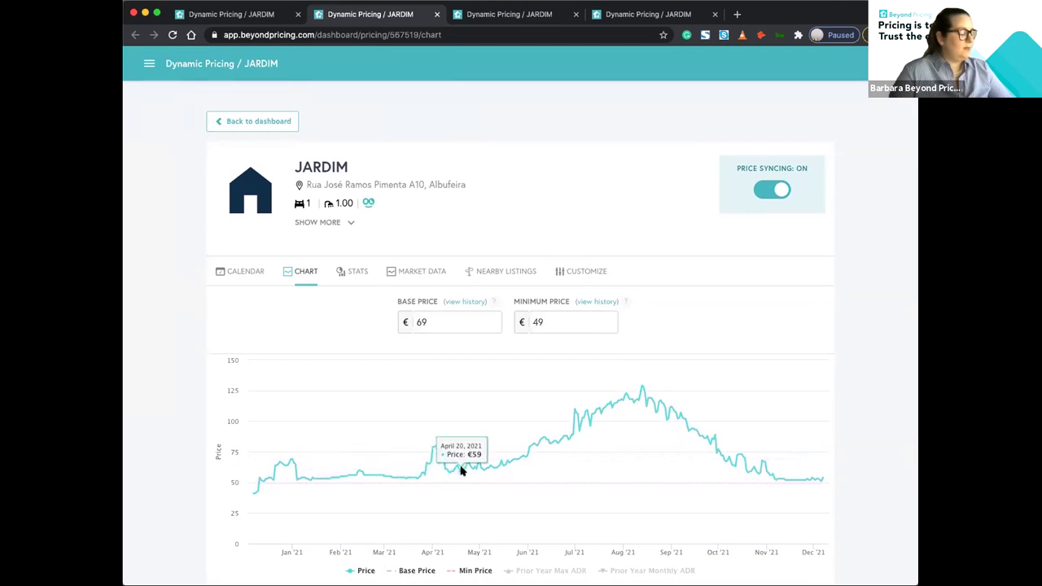
pyautogui.scroll(1, 465, 466)
pyautogui.scroll(-1, 505, 467)
pyautogui.scroll(-1, 509, 466)
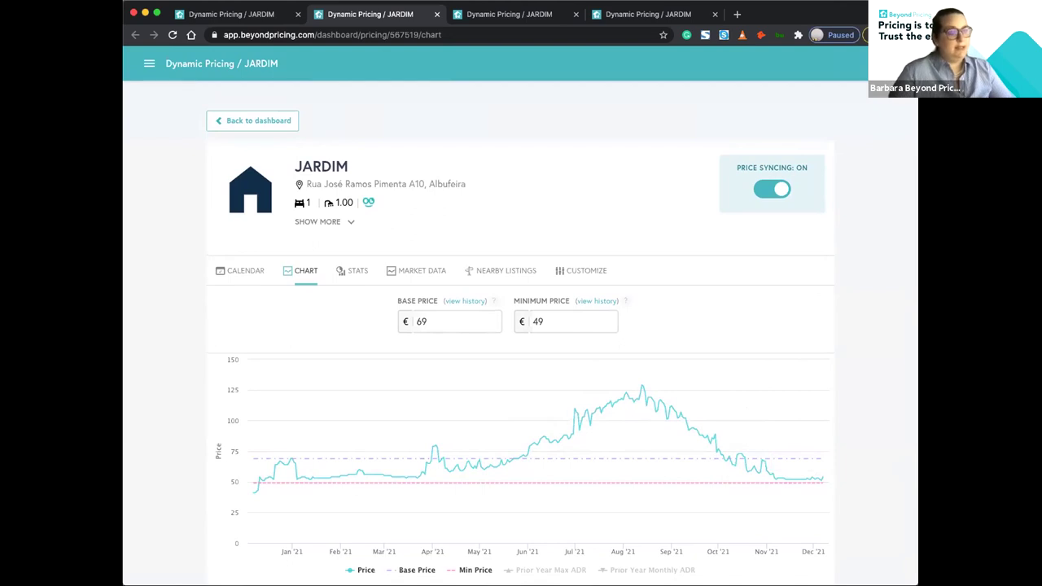
# Switch to the JARDIM pricing calendar and inspect the price breakdowns for December 11 and December 31, 2020
pyautogui.click(461, 18)
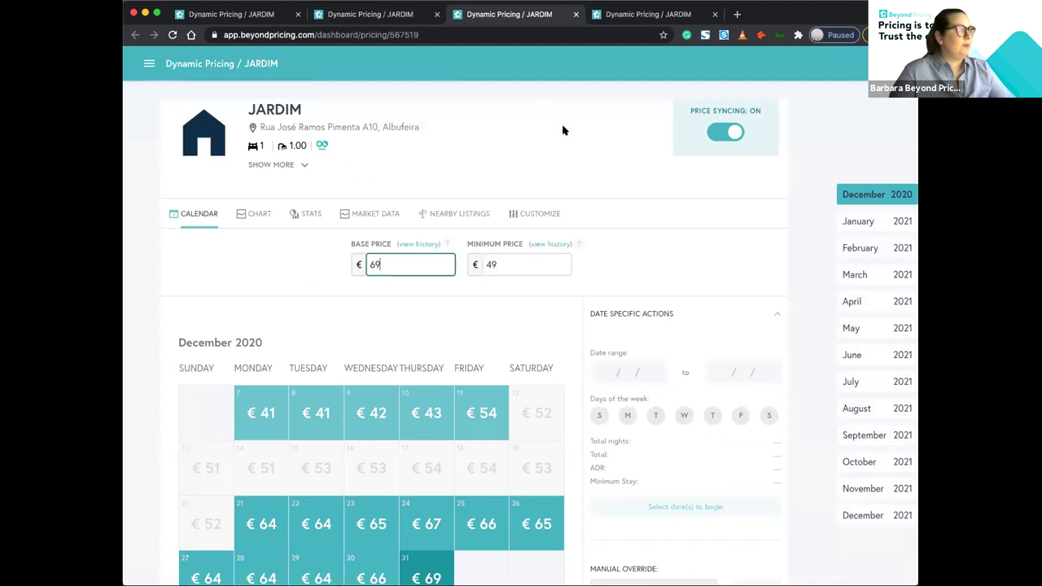
pyautogui.scroll(-3, 562, 130)
pyautogui.scroll(2, 563, 130)
pyautogui.scroll(-2, 563, 130)
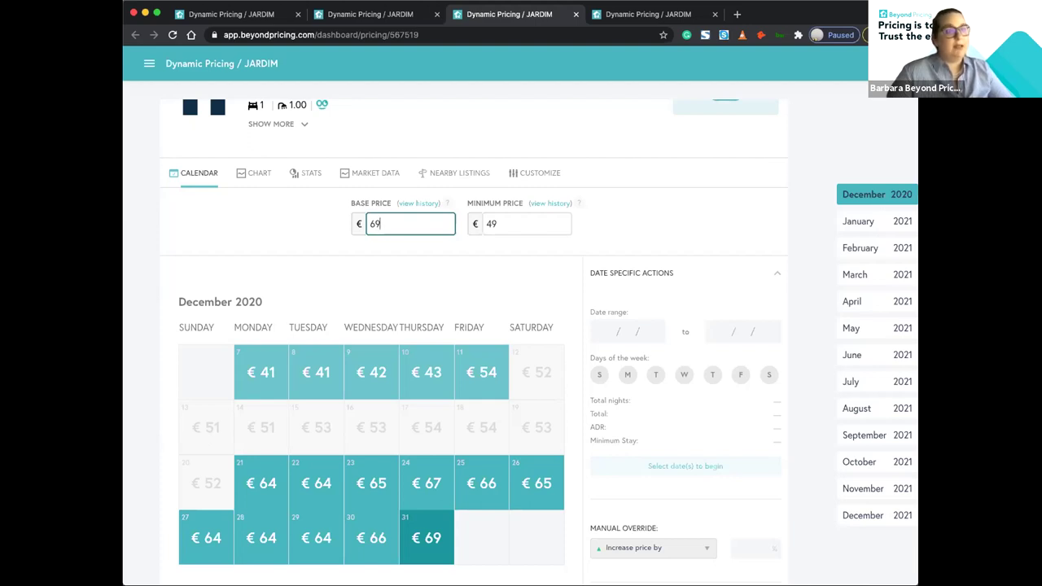
pyautogui.moveTo(479, 379)
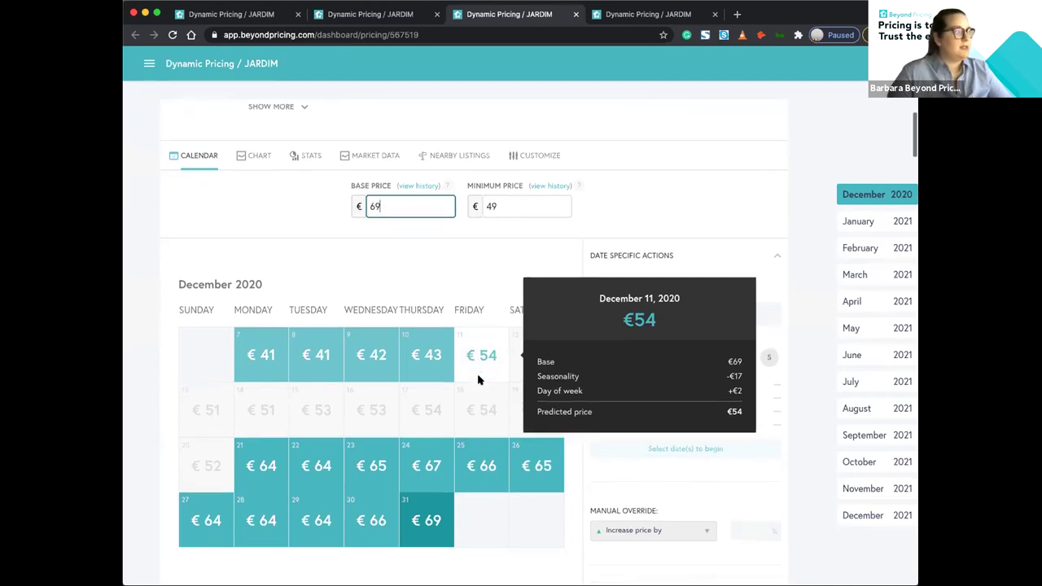
pyautogui.scroll(-1, 479, 380)
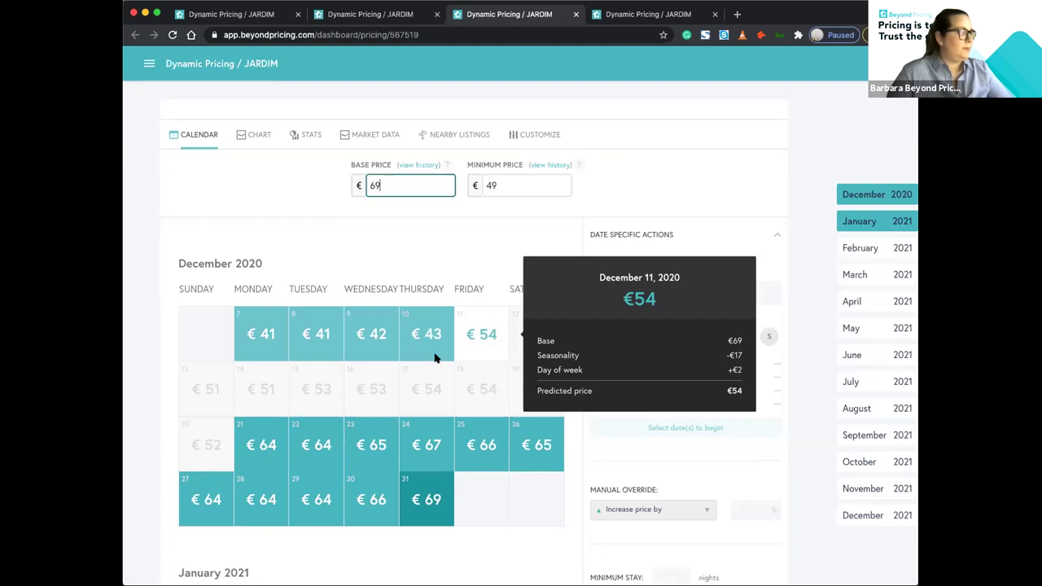
pyautogui.moveTo(420, 499)
pyautogui.scroll(-1, 423, 485)
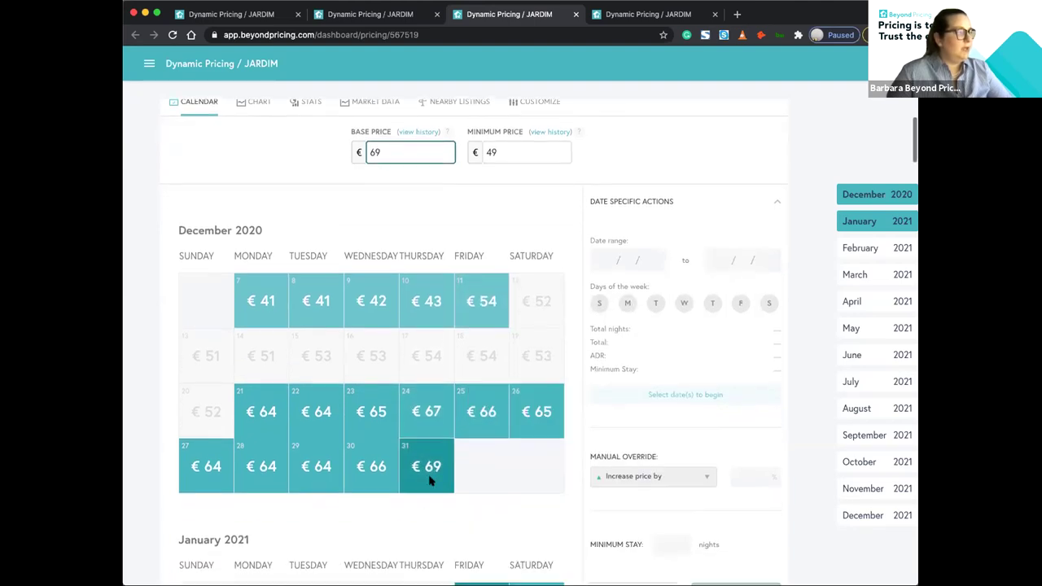
pyautogui.scroll(-2, 430, 466)
pyautogui.moveTo(429, 433)
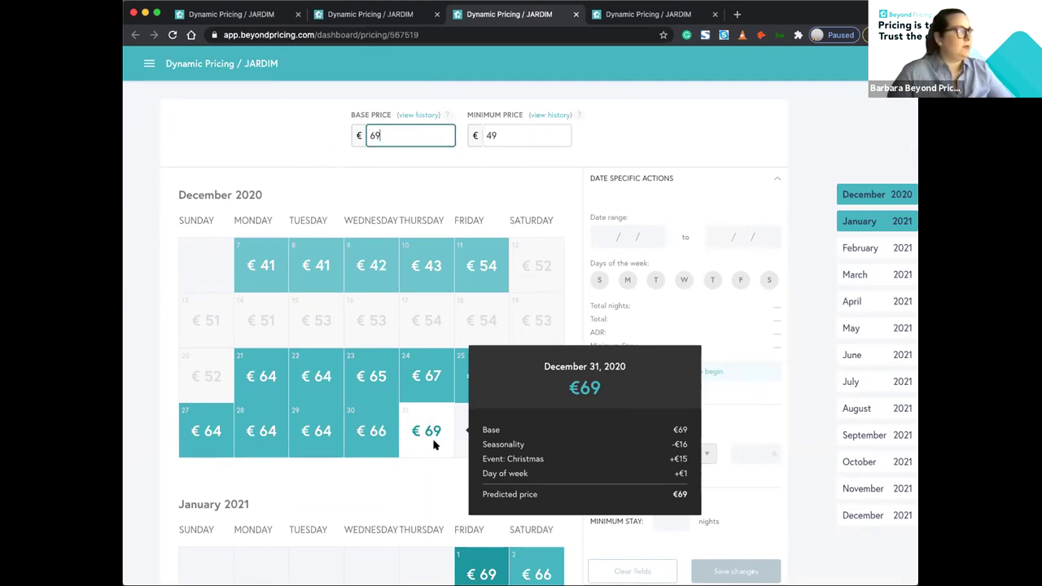
# Inspect the January 1, 2021 price breakdown and browse the calendar's daily prices through April 2021
pyautogui.scroll(-3, 434, 445)
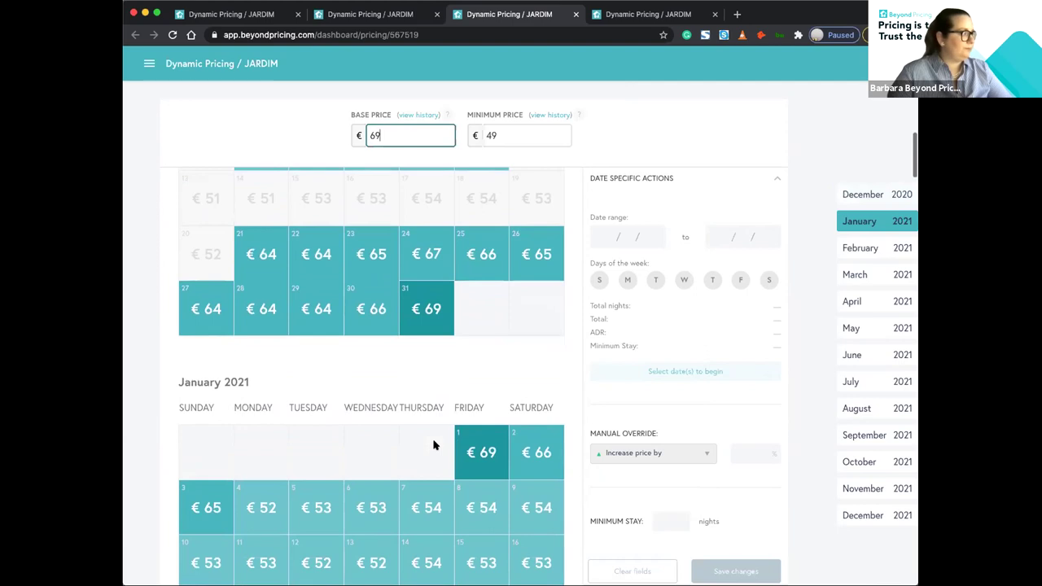
pyautogui.scroll(-2, 434, 445)
pyautogui.moveTo(470, 378)
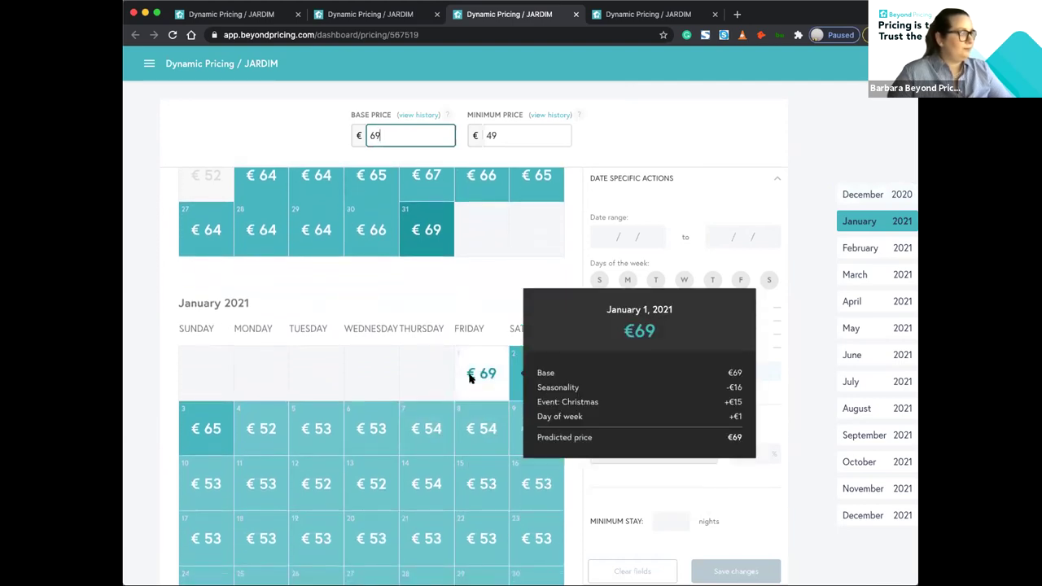
pyautogui.scroll(-1, 470, 378)
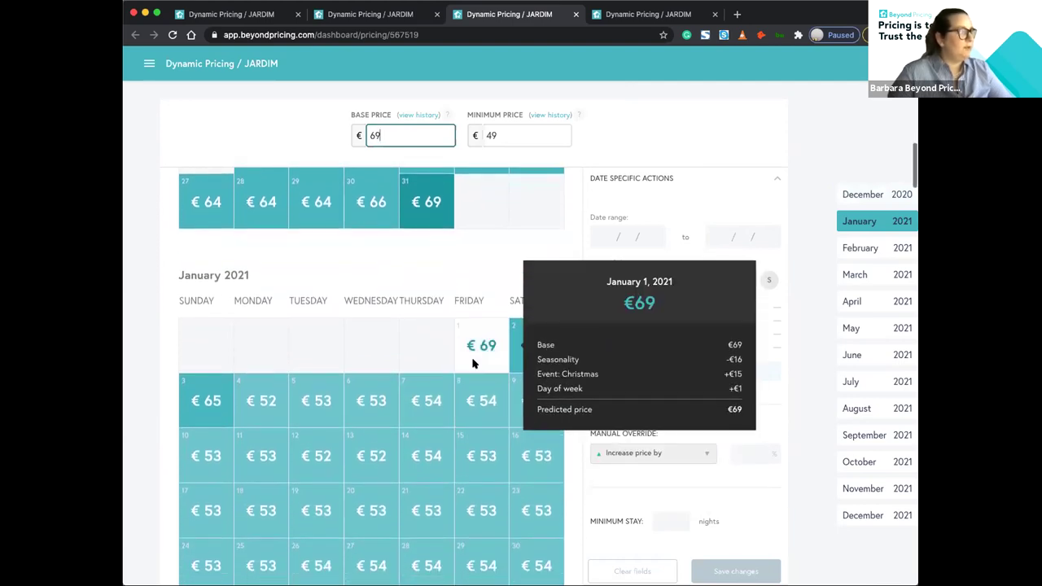
pyautogui.scroll(-12, 473, 359)
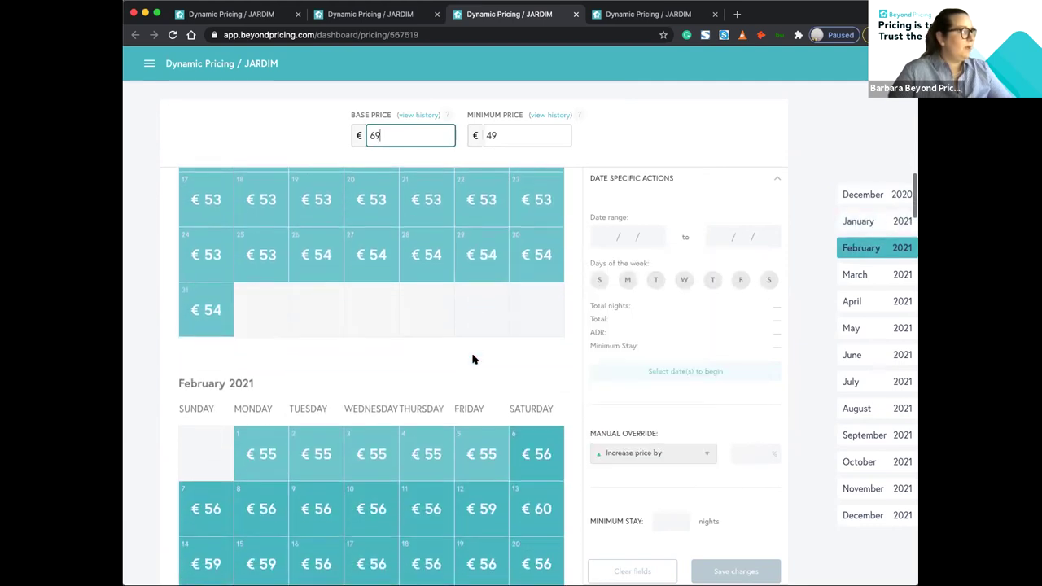
pyautogui.scroll(-15, 472, 358)
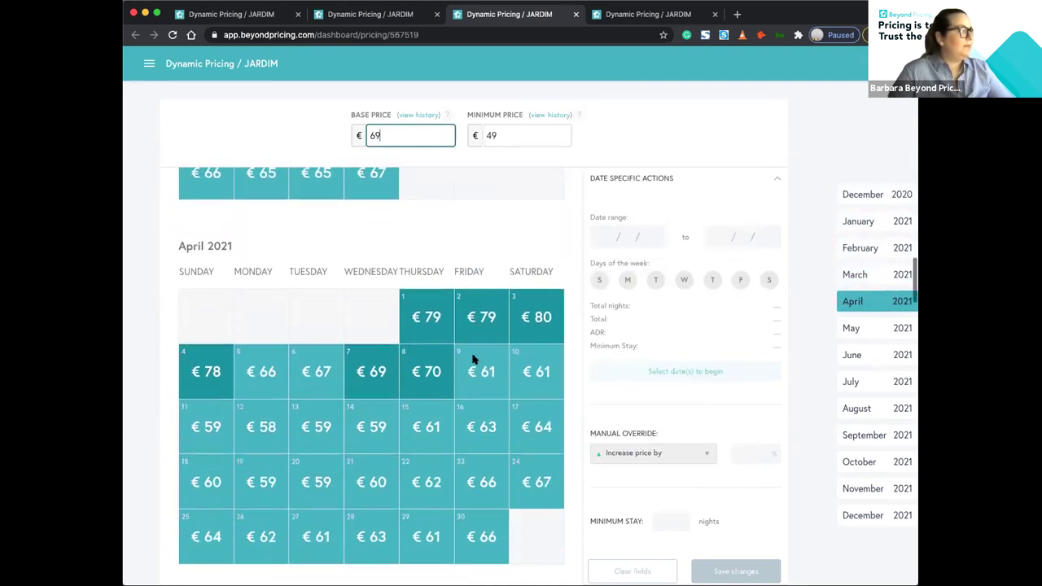
pyautogui.scroll(1, 383, 322)
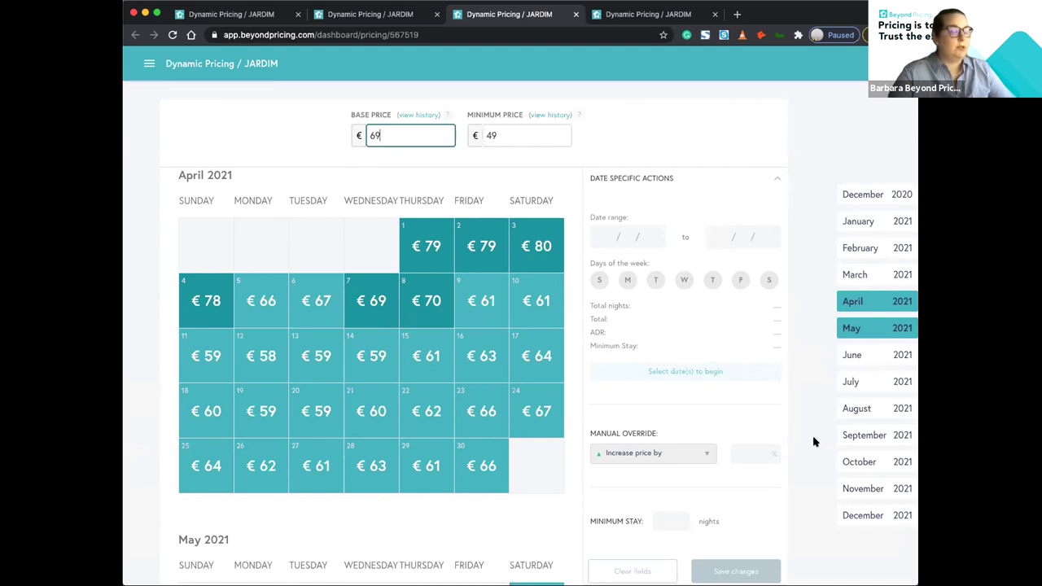
# Select April 7 to April 9, 2021 in the calendar and show the manual override options for those dates
pyautogui.click(368, 305)
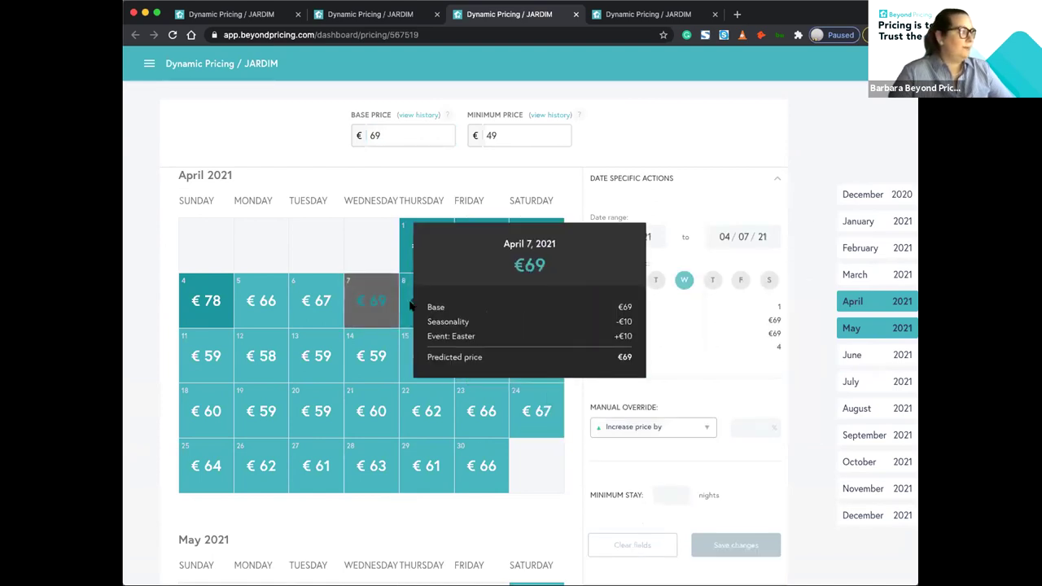
pyautogui.click(452, 307)
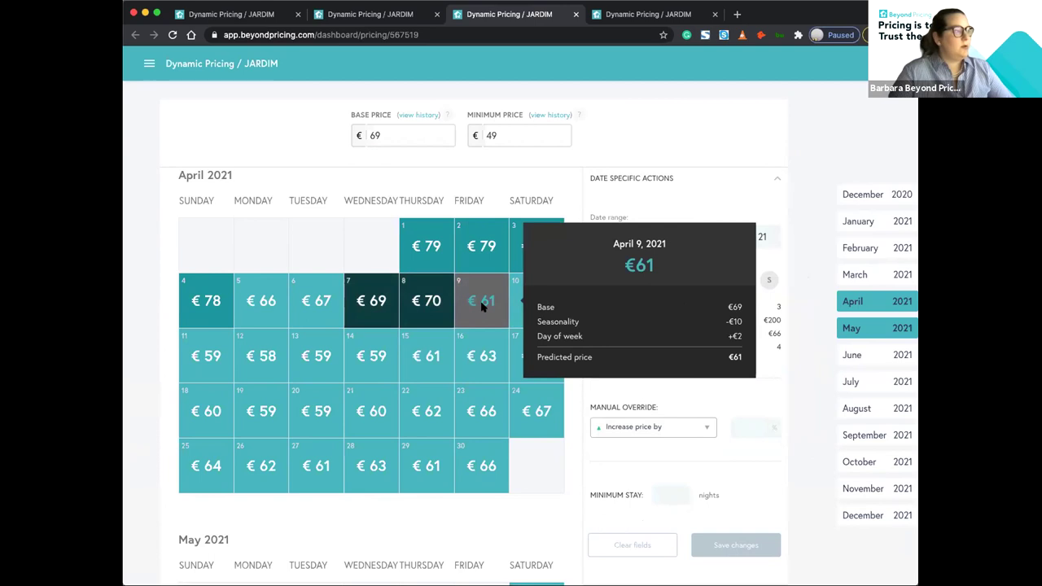
pyautogui.click(482, 304)
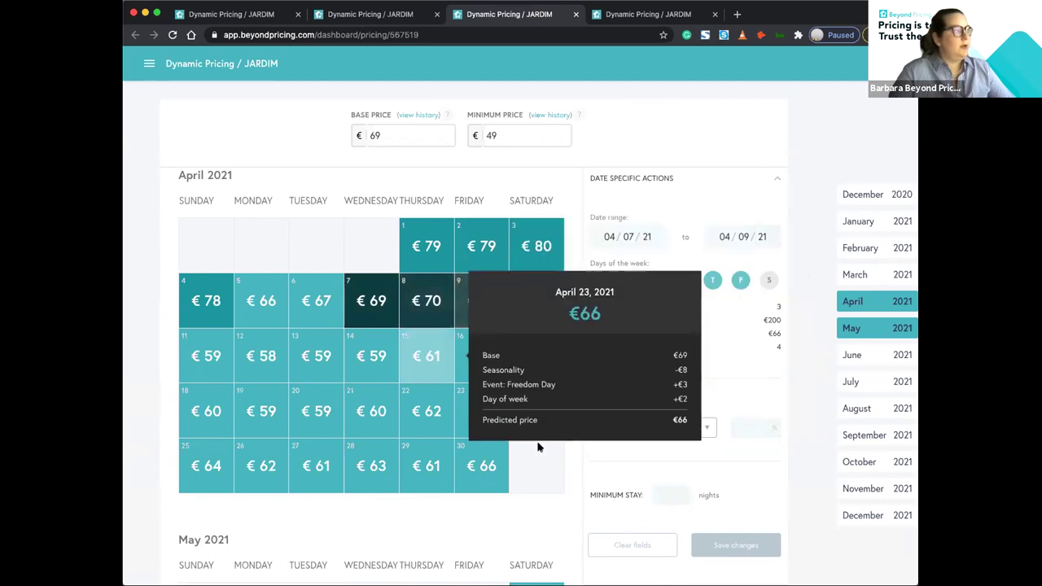
pyautogui.click(711, 429)
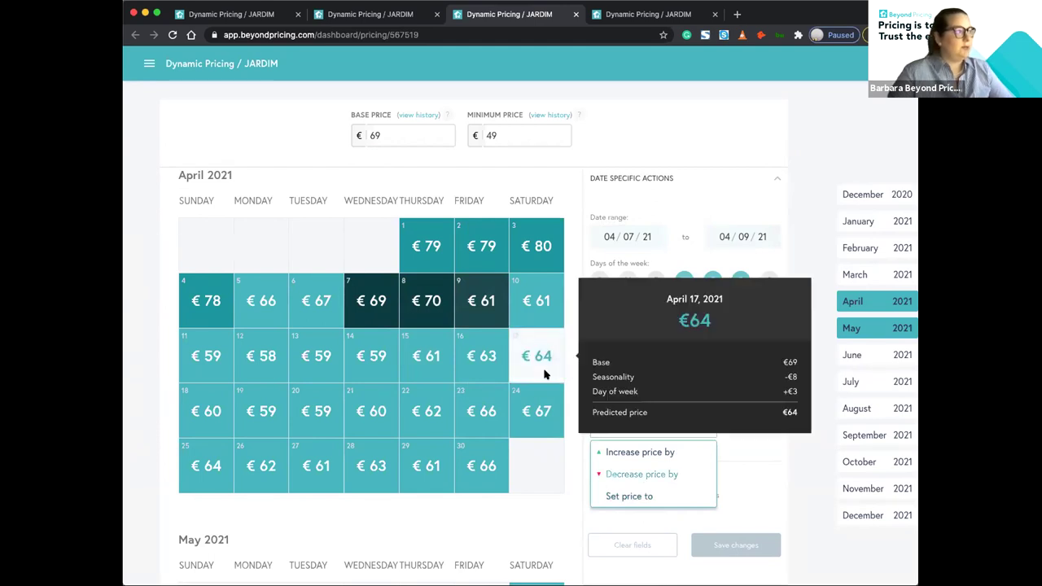
# Reduce the calendar selection to April 9, 2021 and review the daily prices in the neighbouring months
pyautogui.click(364, 298)
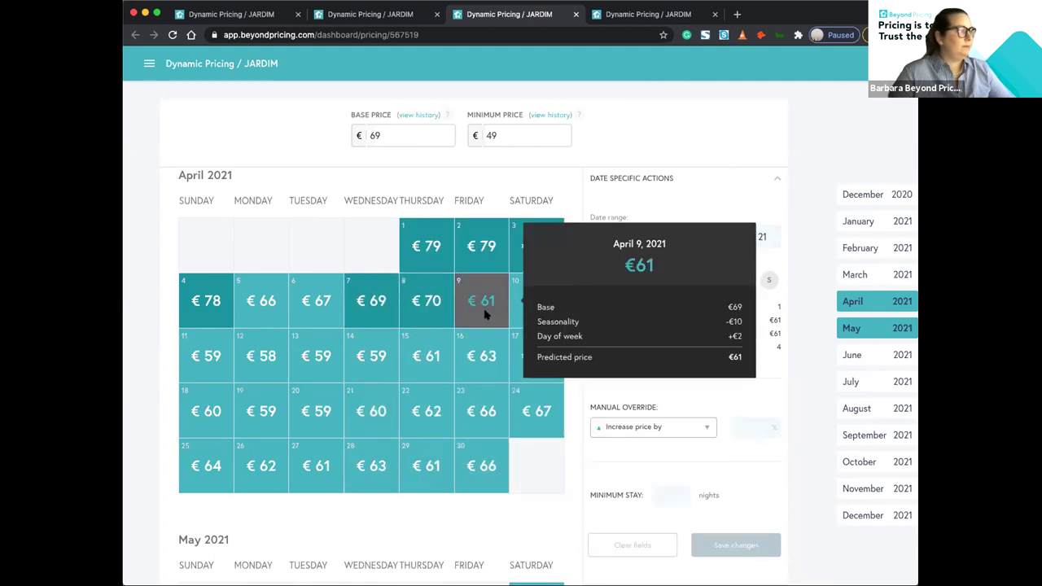
pyautogui.click(482, 302)
pyautogui.scroll(-1, 538, 495)
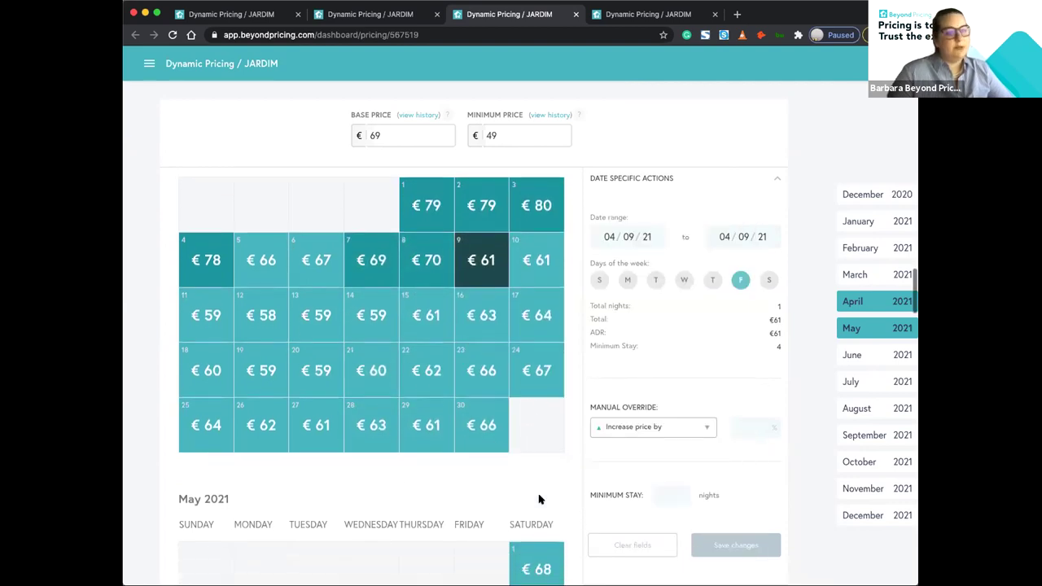
pyautogui.scroll(-2, 539, 500)
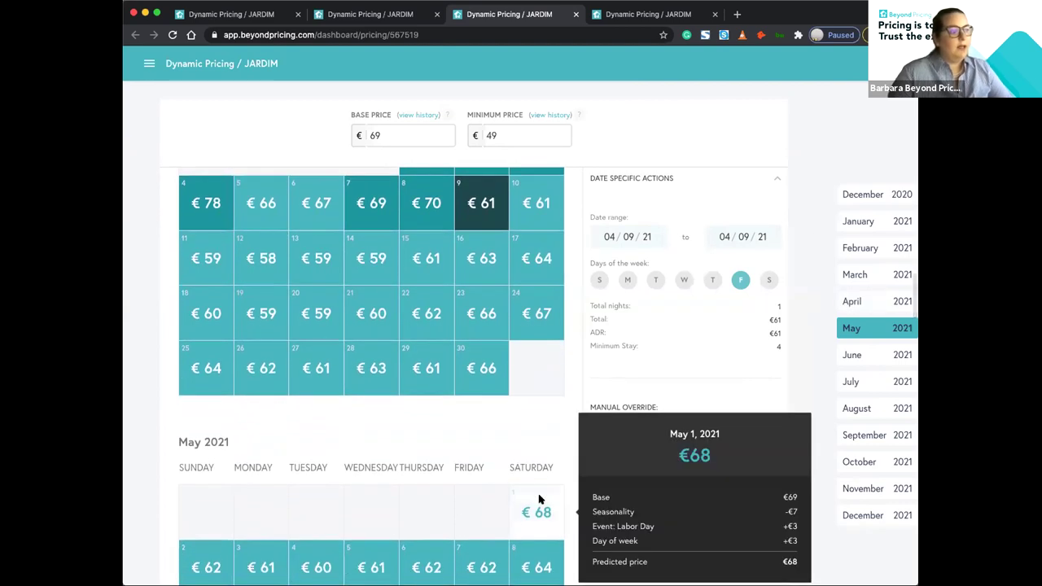
pyautogui.scroll(3, 539, 499)
pyautogui.scroll(10, 538, 499)
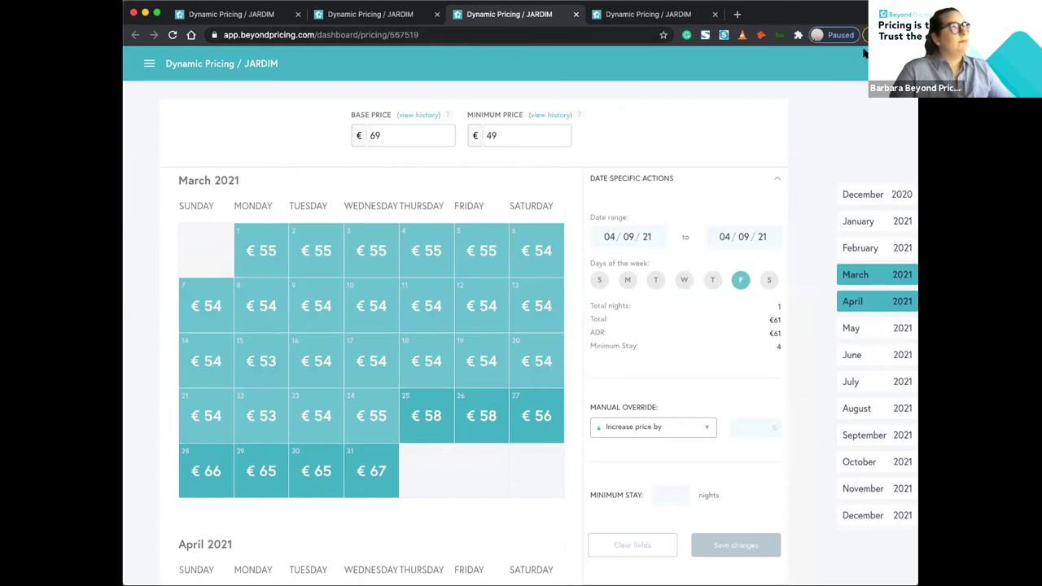
# Open the listing's customization settings and review the annual and seasonal minimum prices, then collapse that section
pyautogui.click(679, 15)
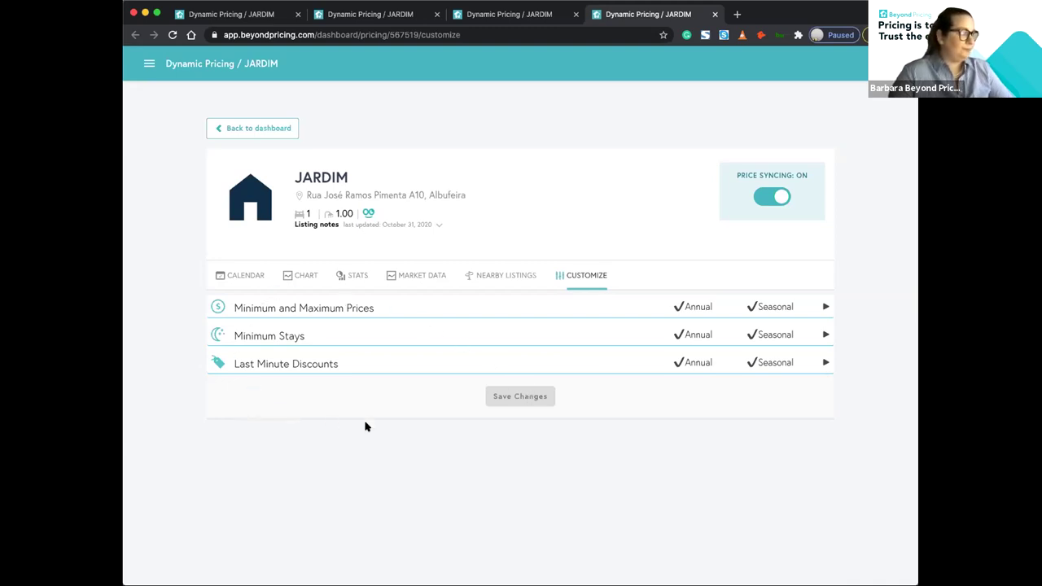
pyautogui.click(410, 309)
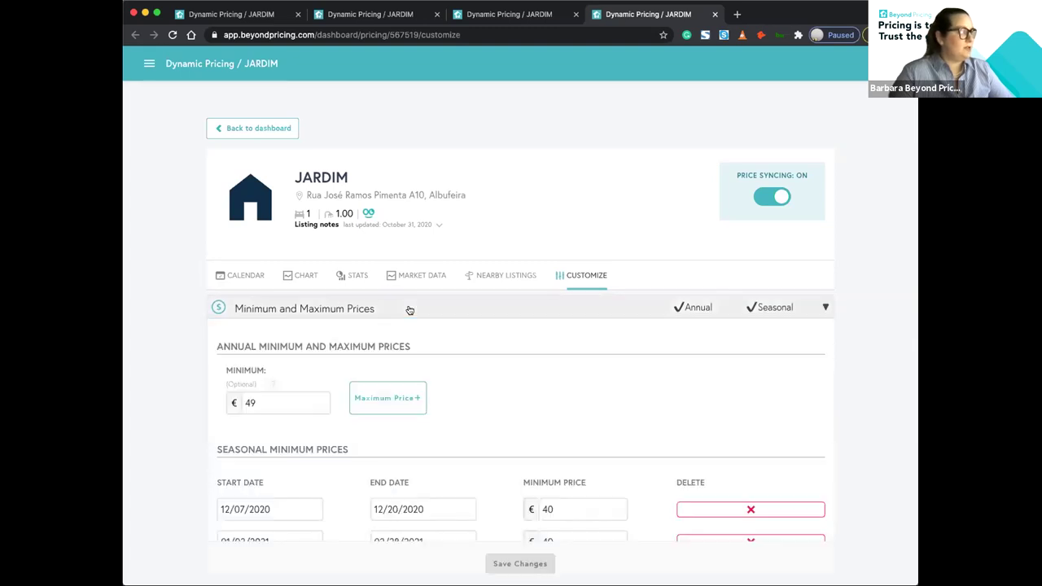
pyautogui.scroll(-3, 624, 422)
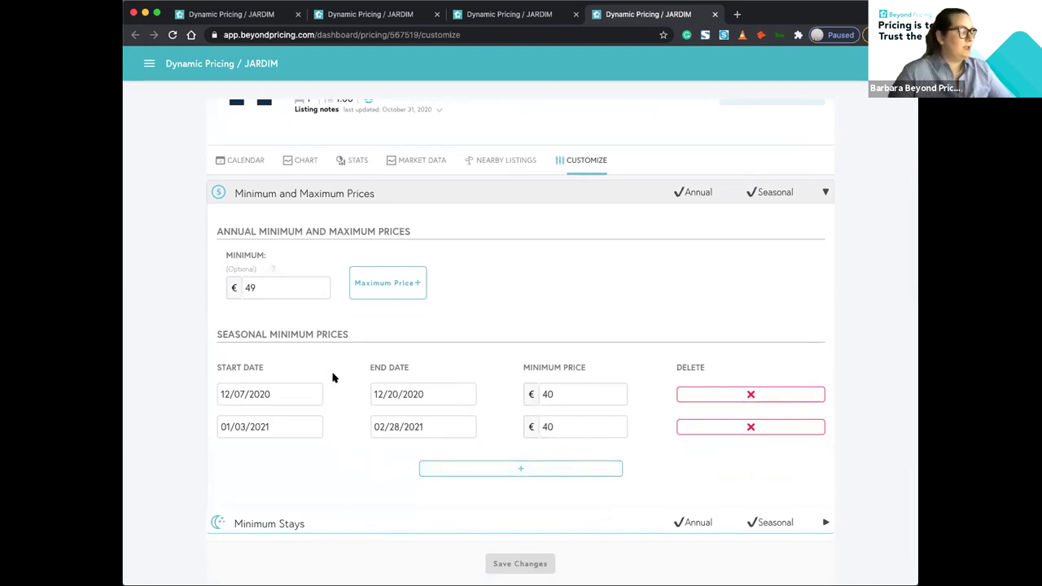
pyautogui.click(521, 193)
# Expand Minimum Stays, review the annual minimum stay and gap-filling rules, and collapse the section
pyautogui.click(494, 336)
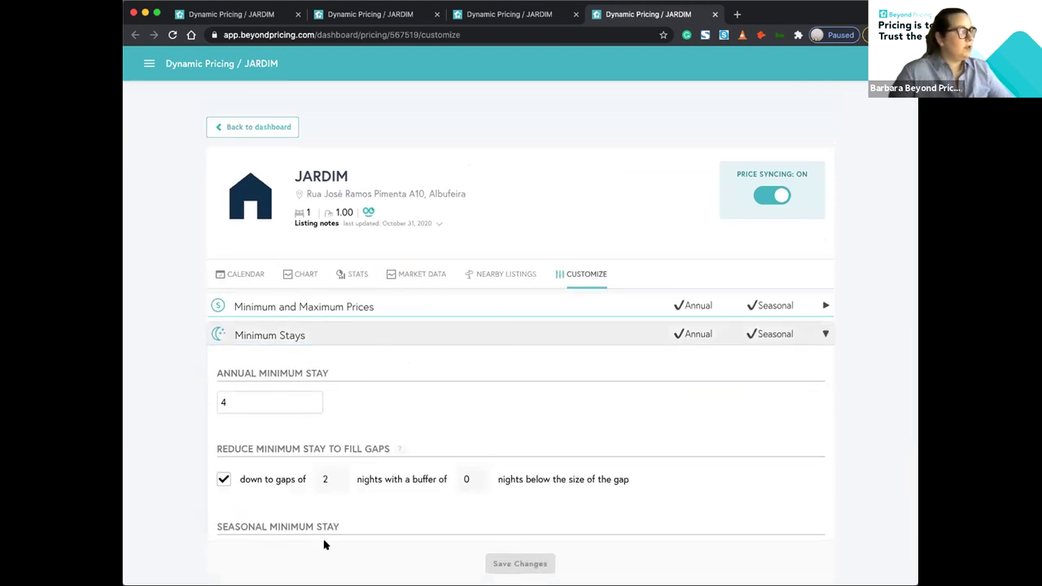
pyautogui.scroll(-1, 255, 401)
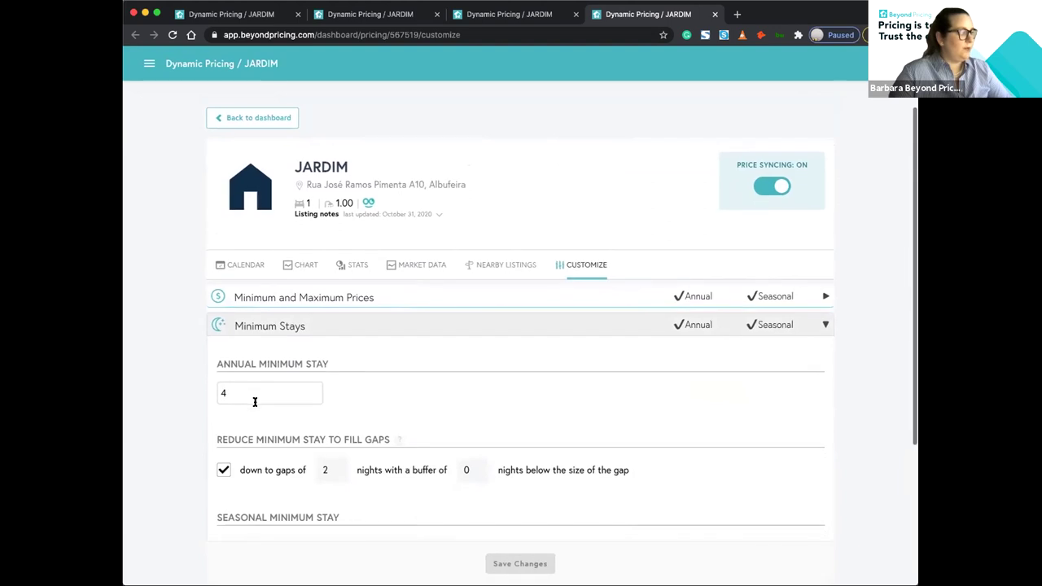
pyautogui.scroll(-1, 649, 449)
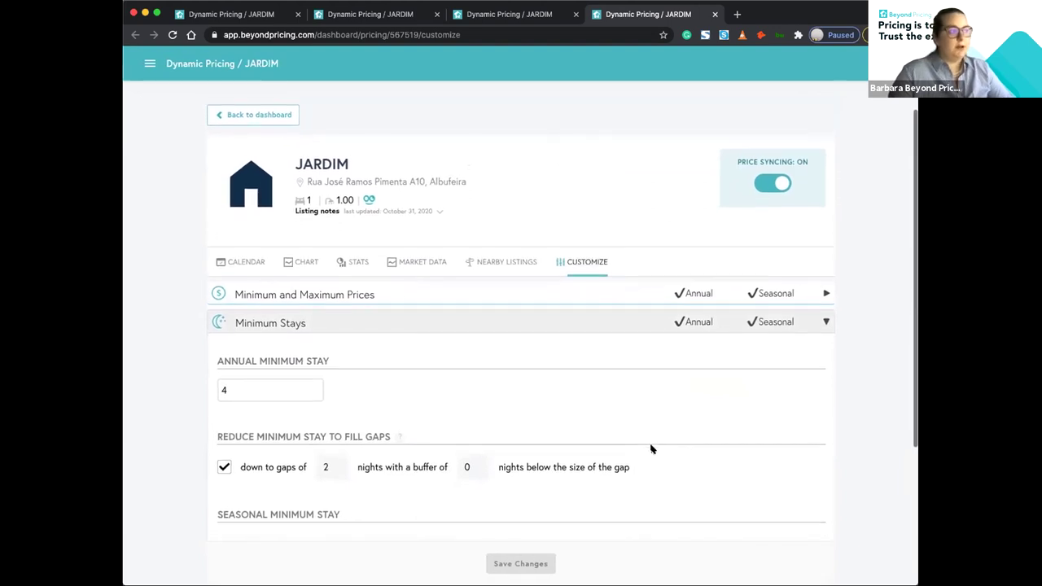
pyautogui.scroll(-1, 651, 449)
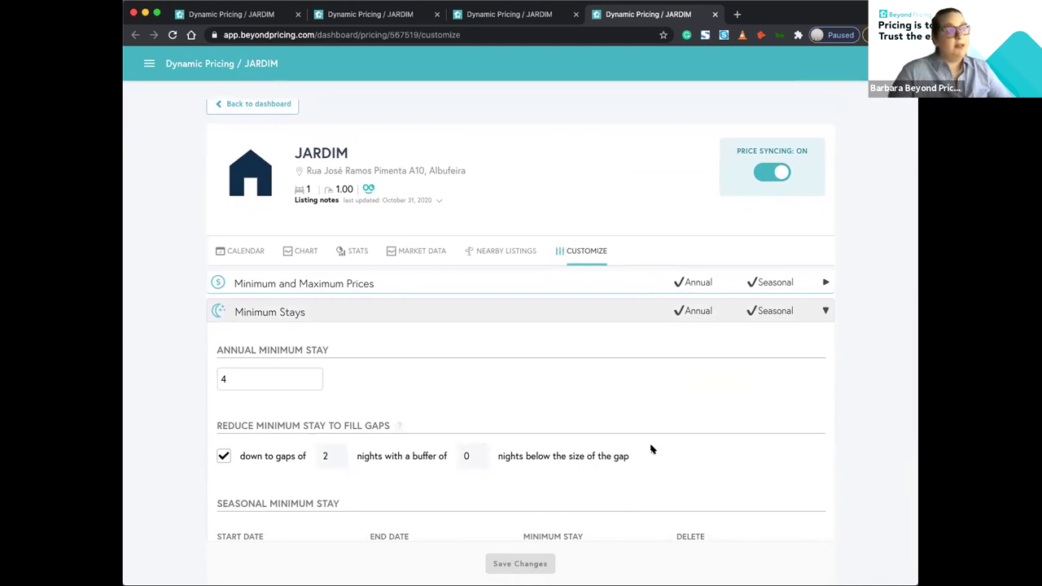
pyautogui.click(595, 314)
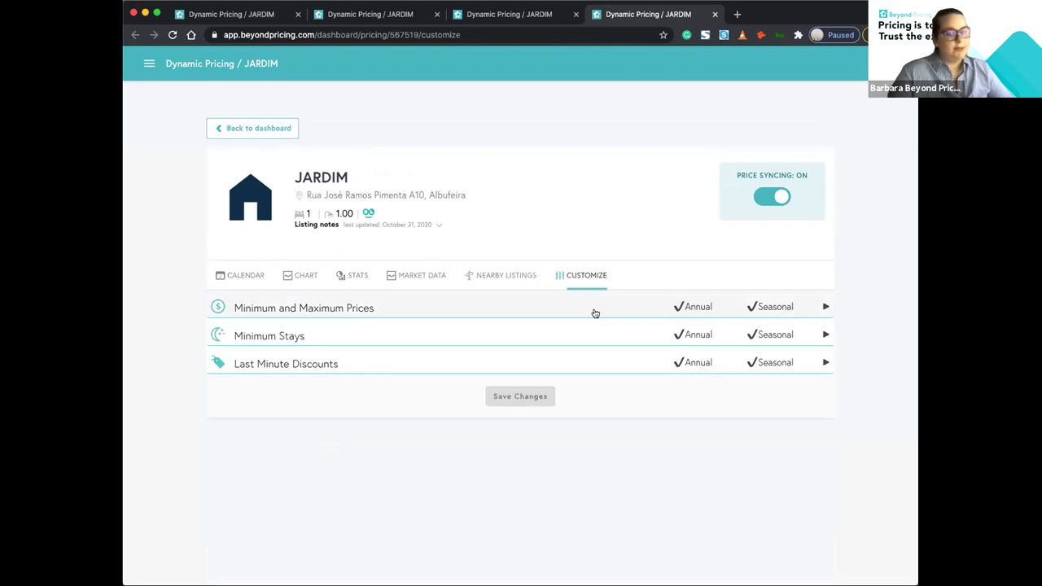
# Expand Last Minute Discounts, review the annual discount rule and its chart, and collapse the section
pyautogui.click(582, 366)
pyautogui.scroll(-3, 757, 470)
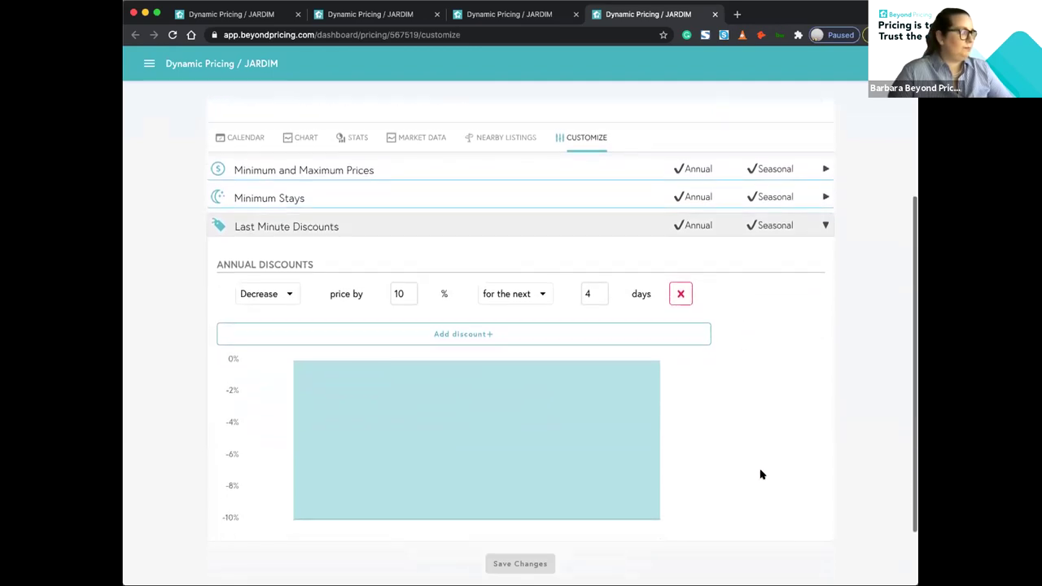
pyautogui.scroll(-2, 762, 474)
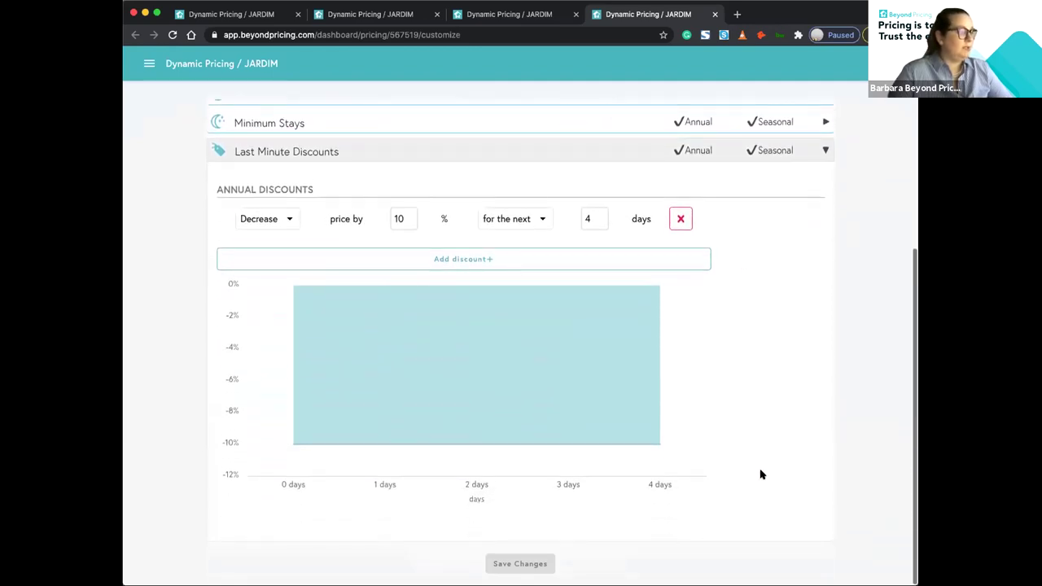
pyautogui.scroll(3, 761, 475)
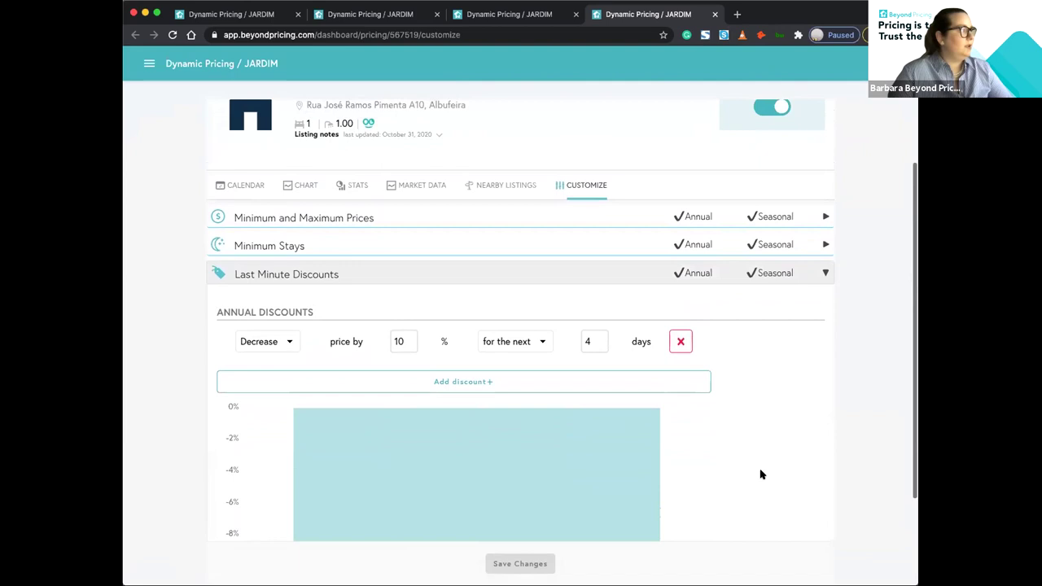
pyautogui.scroll(1, 761, 475)
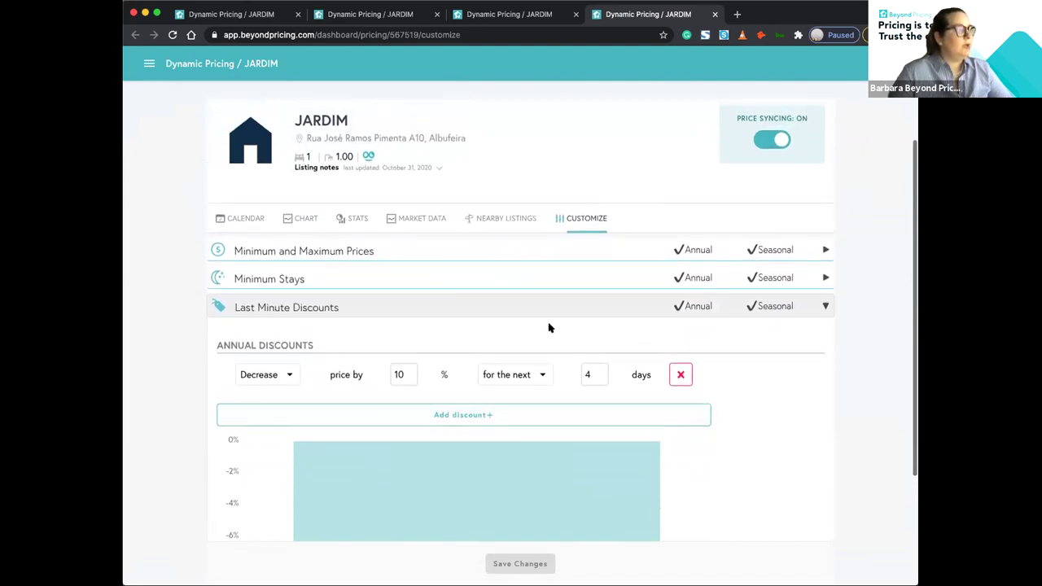
pyautogui.click(478, 310)
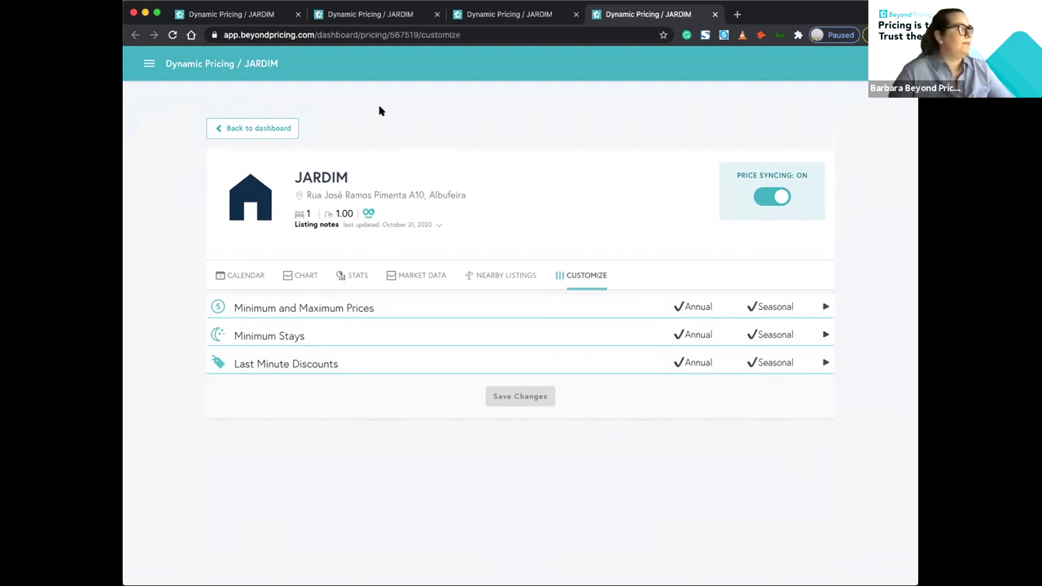
# Return to the Dynamic Pricing dashboard and examine the booking pacing details behind JARDIM's health score
pyautogui.click(147, 66)
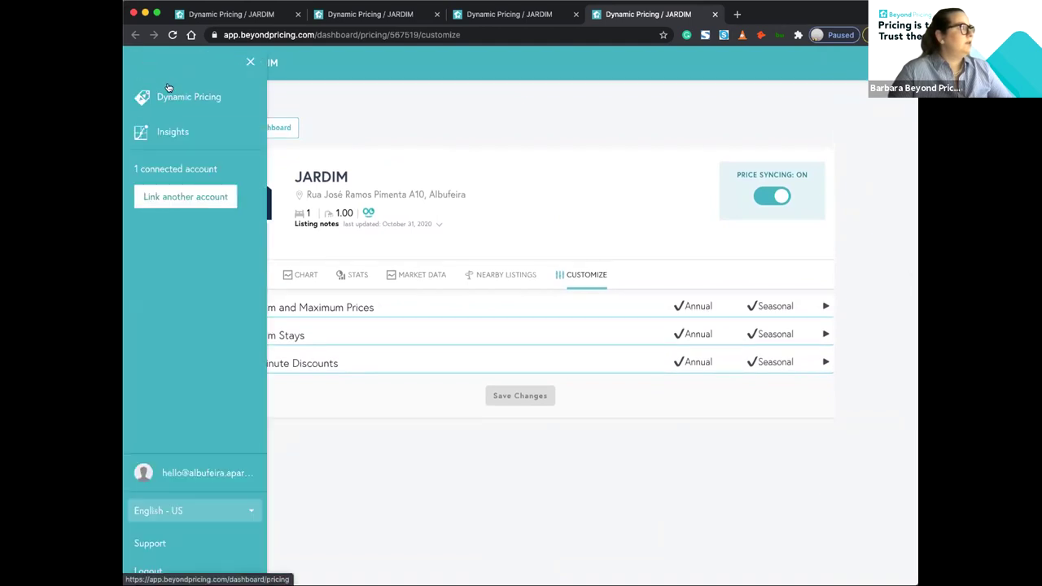
pyautogui.click(171, 97)
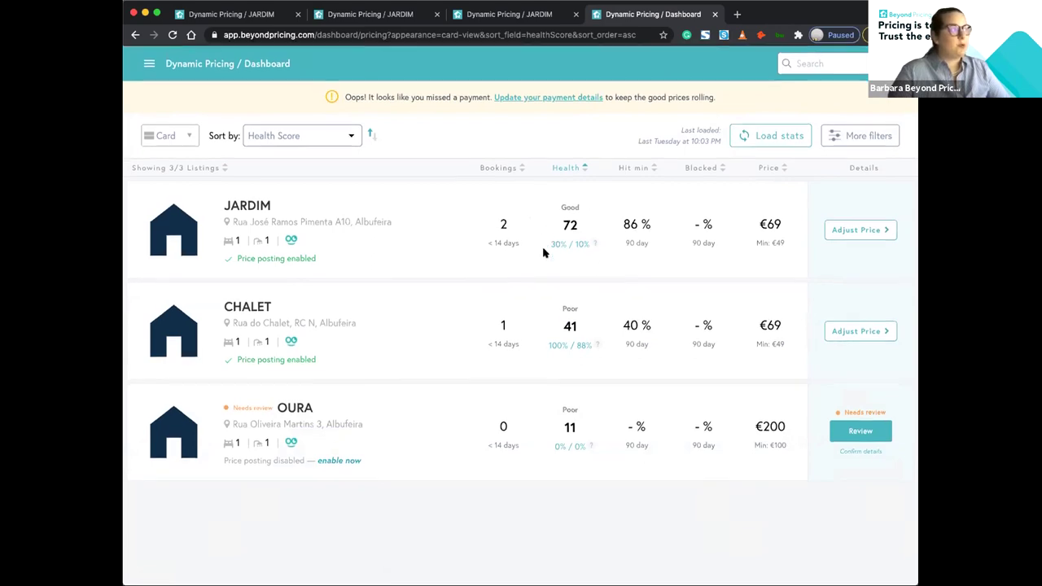
pyautogui.moveTo(595, 243)
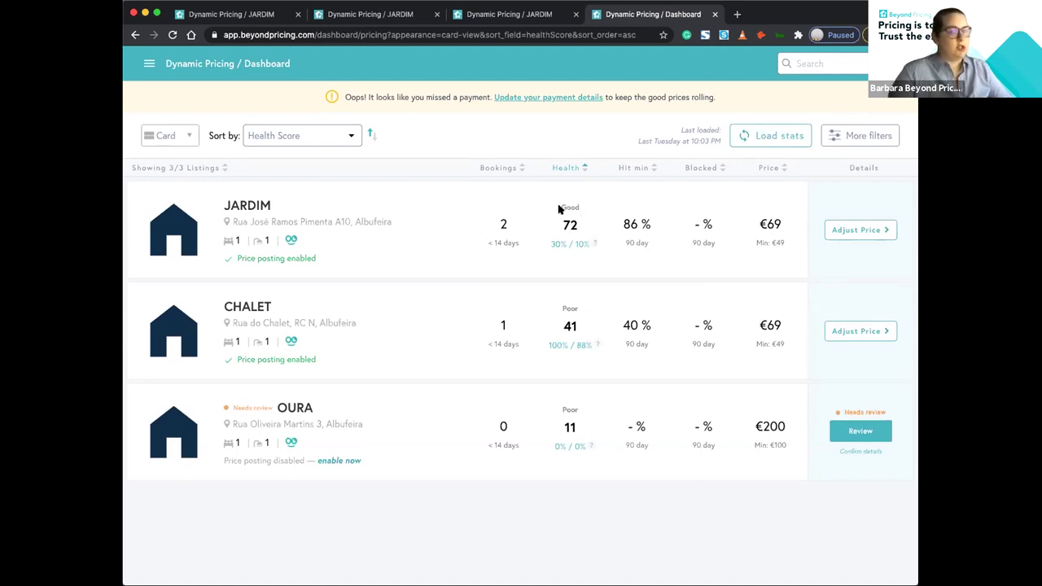
pyautogui.moveTo(593, 245)
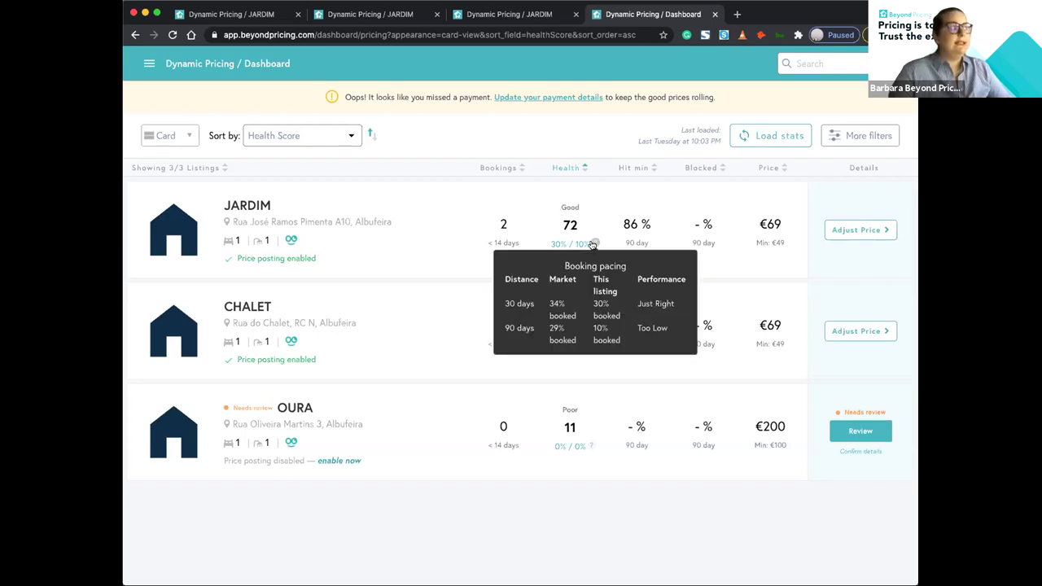
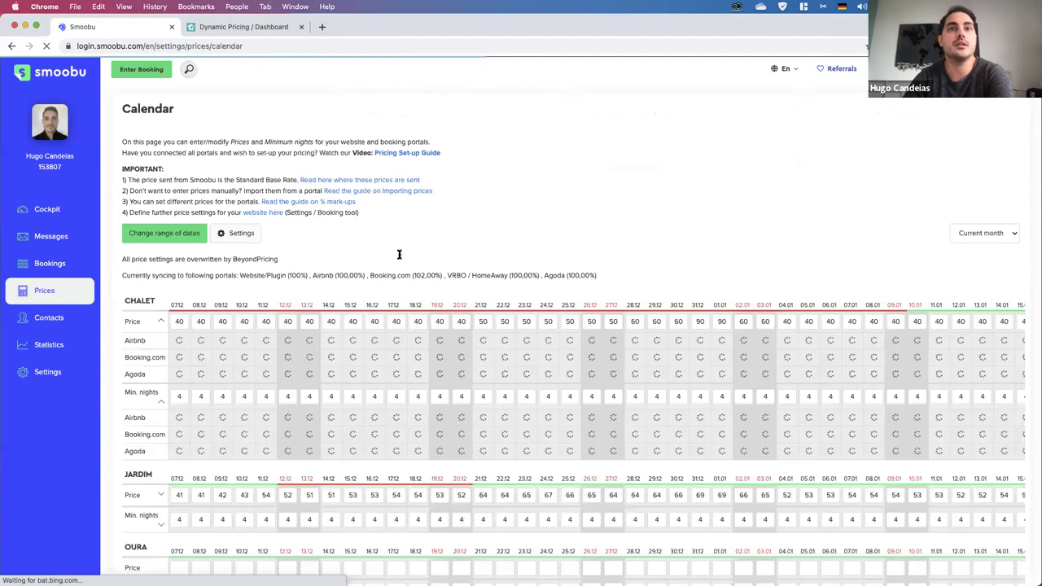
# In Smoobu's price calendar, collapse CHALET's minimum nights and price breakdowns and expand JARDIM's prices by portal
pyautogui.scroll(-1, 440, 227)
pyautogui.scroll(-3, 440, 227)
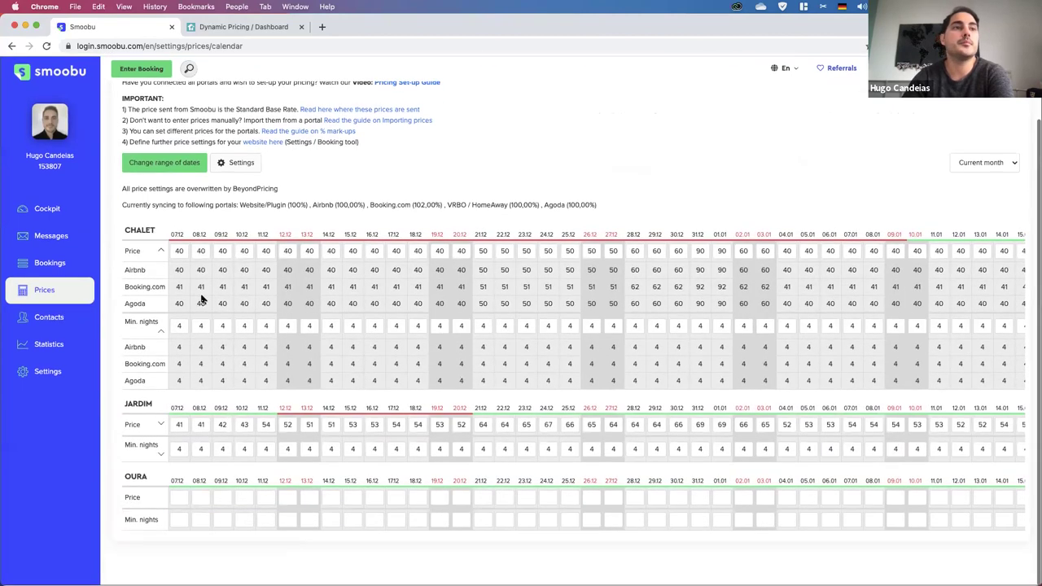
pyautogui.click(164, 334)
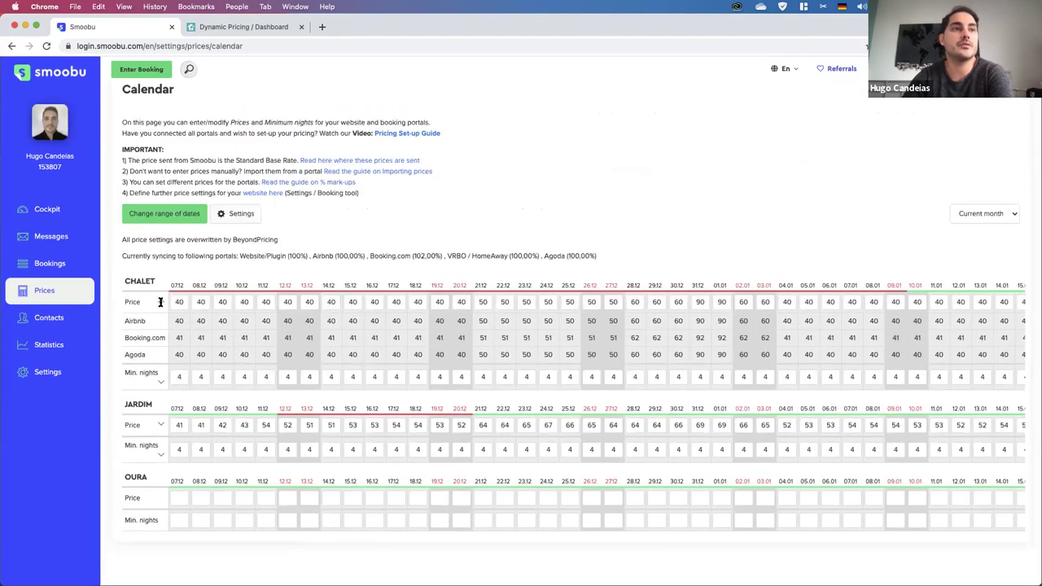
pyautogui.click(160, 302)
pyautogui.click(149, 397)
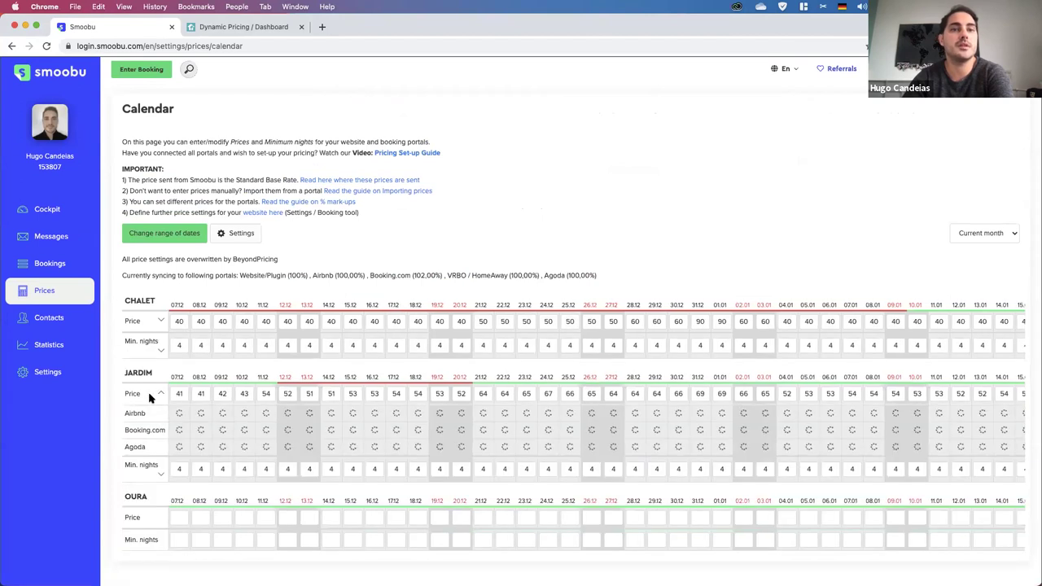
pyautogui.scroll(-1, 149, 398)
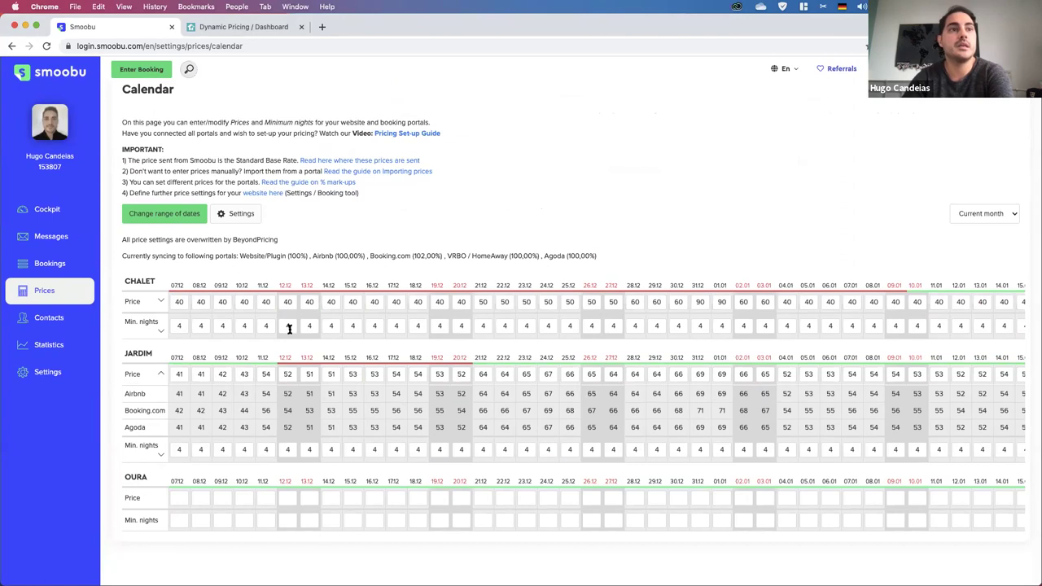
# Highlight the note about price settings being overwritten, and single out the word BeyondPricing in it
pyautogui.moveTo(281, 237); pyautogui.dragTo(119, 241)
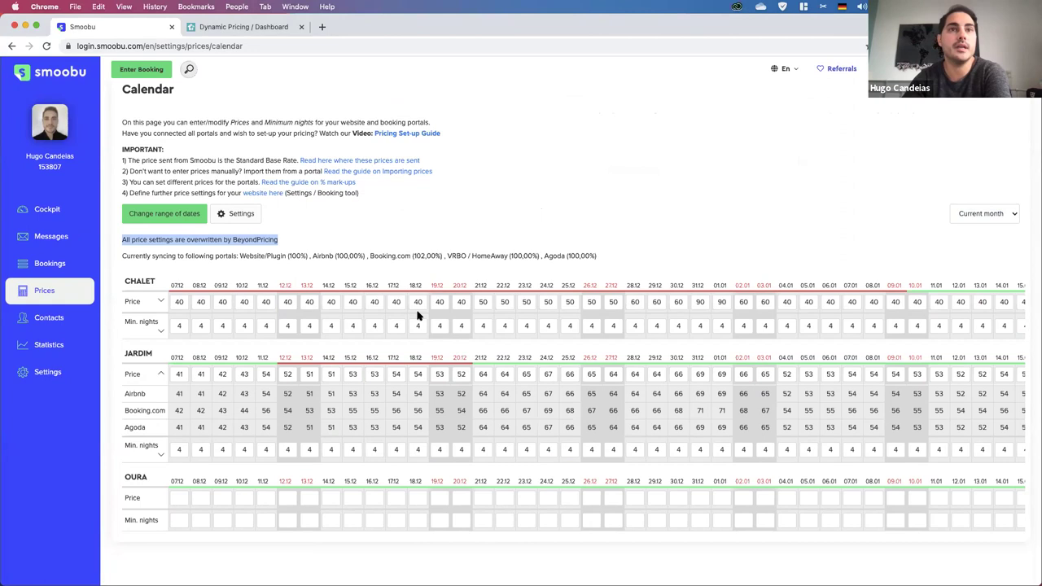
pyautogui.click(416, 216)
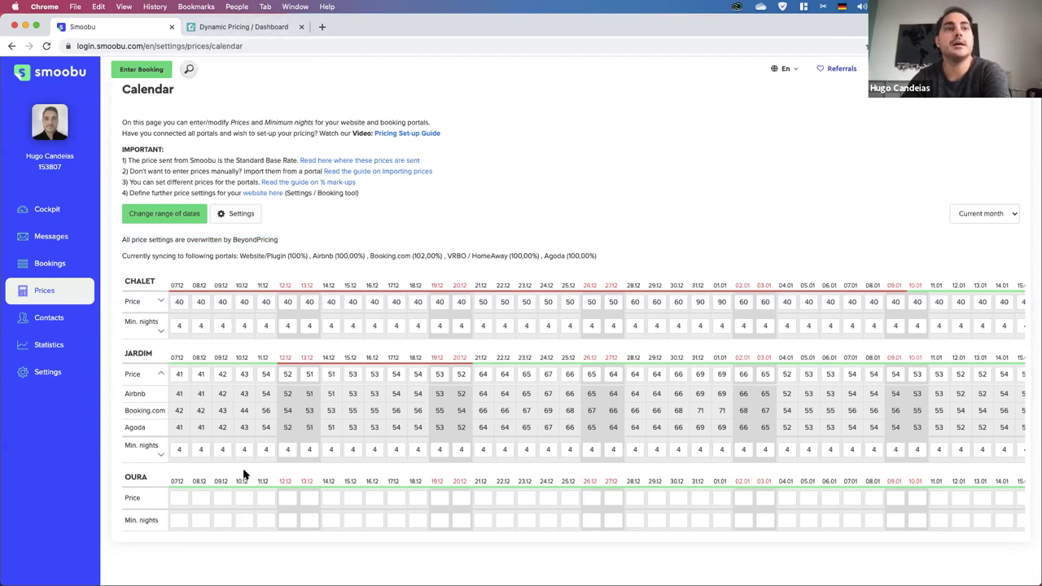
pyautogui.doubleClick(260, 240)
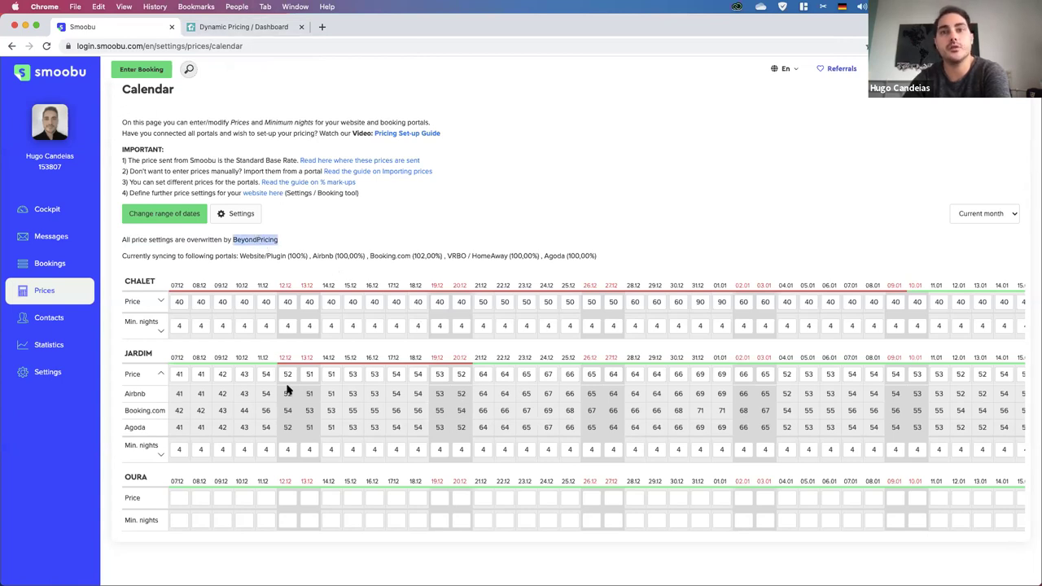
# Check JARDIM's daily base prices across December and expand its minimum nights by portal
pyautogui.click(188, 374)
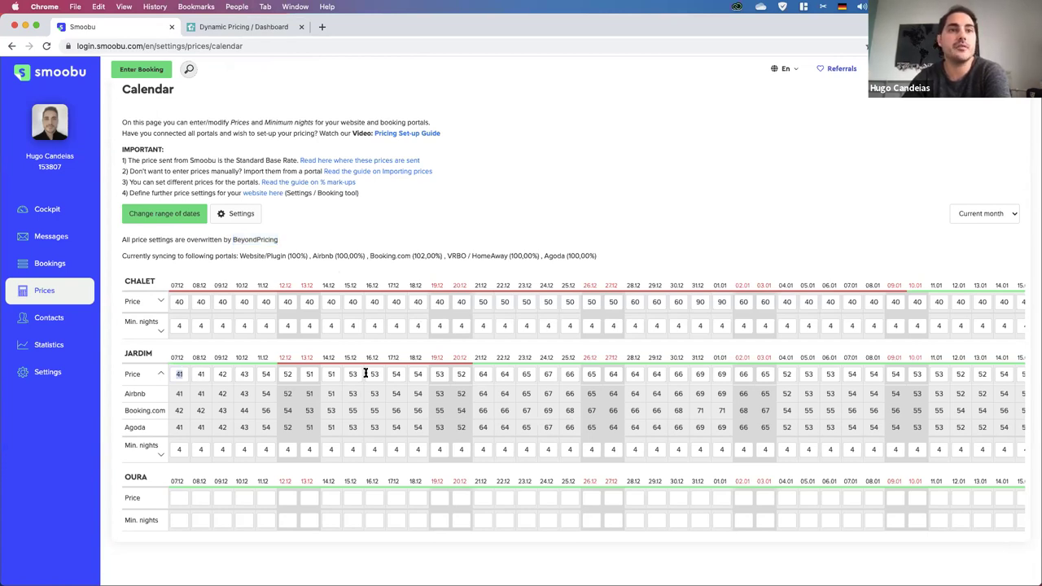
pyautogui.click(619, 230)
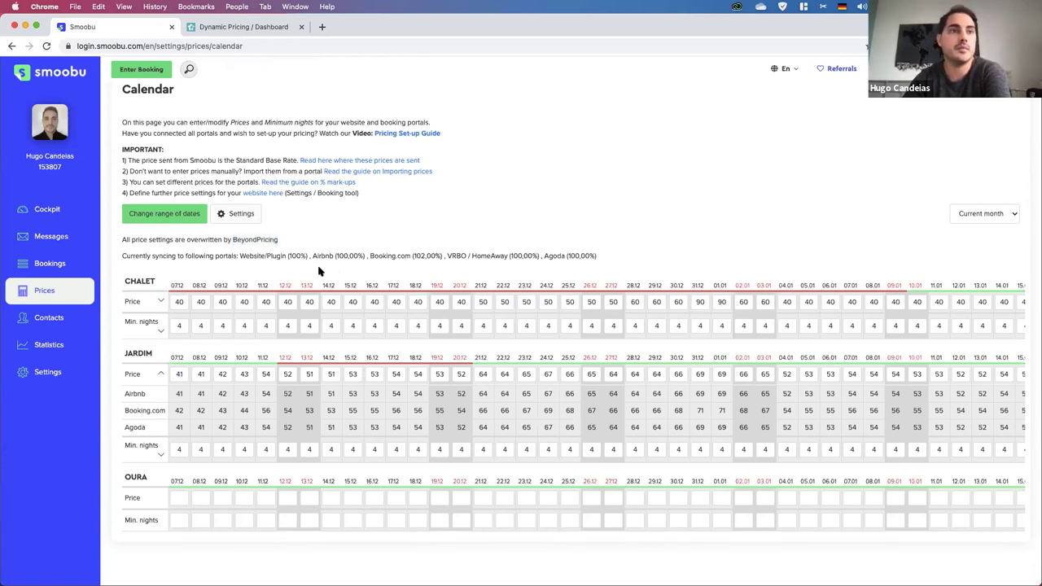
pyautogui.click(176, 374)
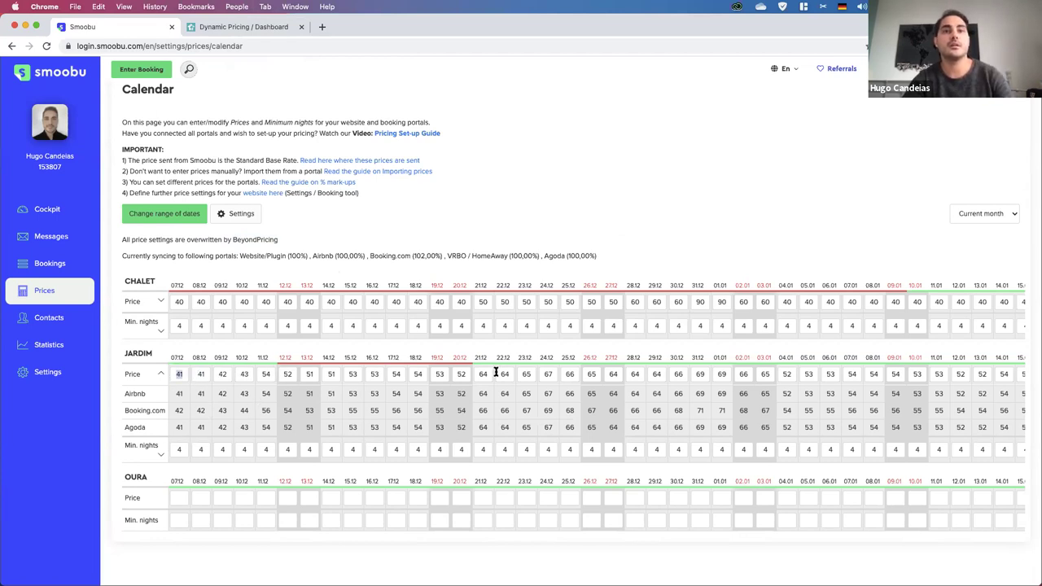
pyautogui.click(636, 374)
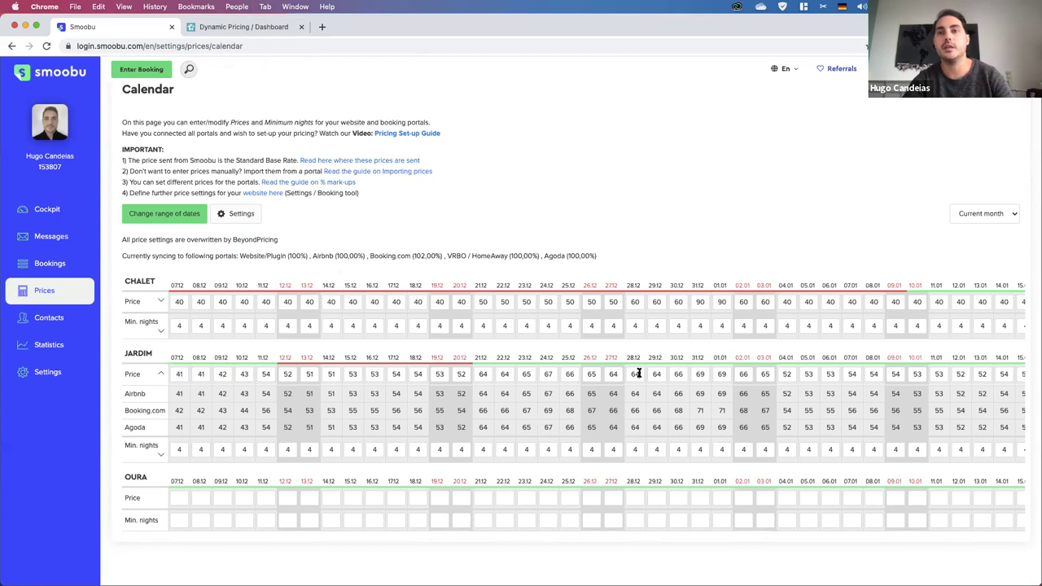
pyautogui.click(613, 374)
pyautogui.click(570, 374)
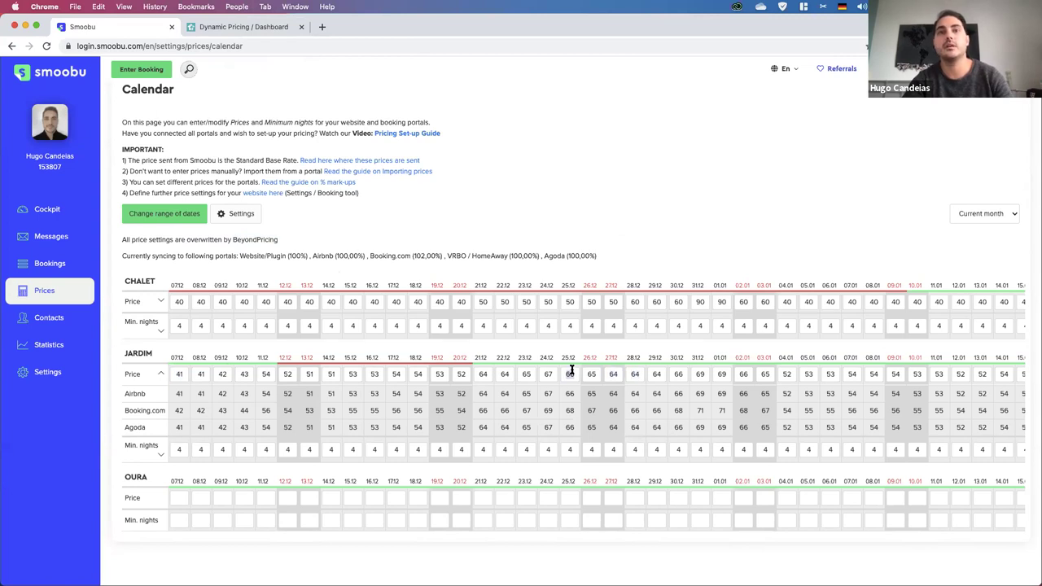
pyautogui.click(548, 374)
pyautogui.click(533, 374)
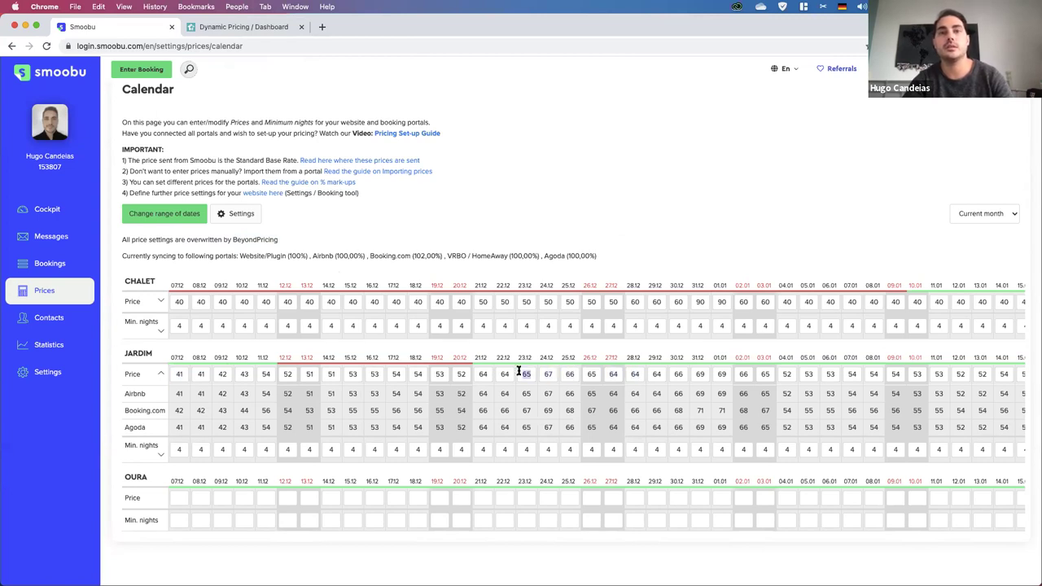
pyautogui.click(505, 374)
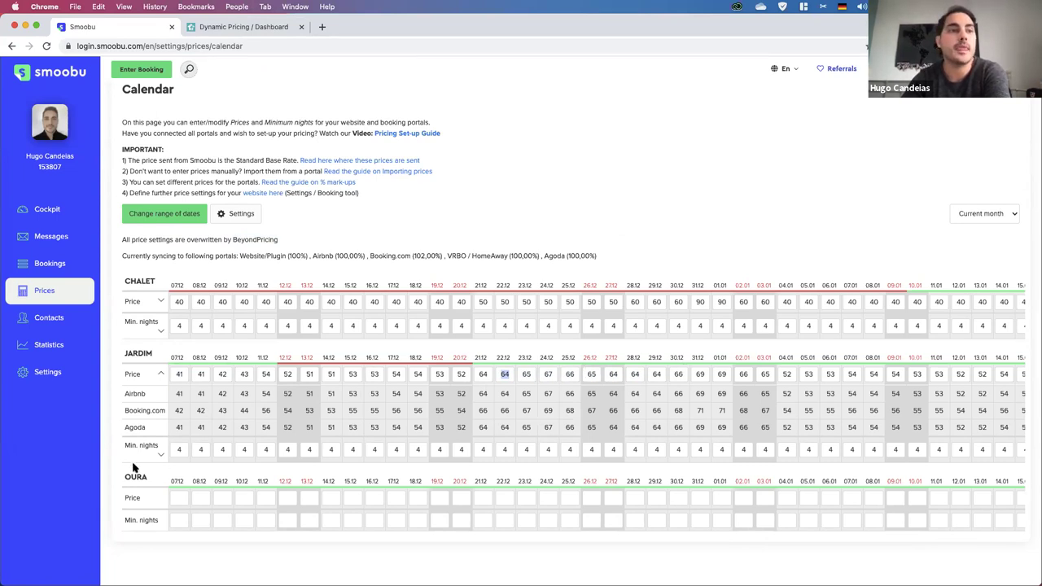
pyautogui.click(161, 458)
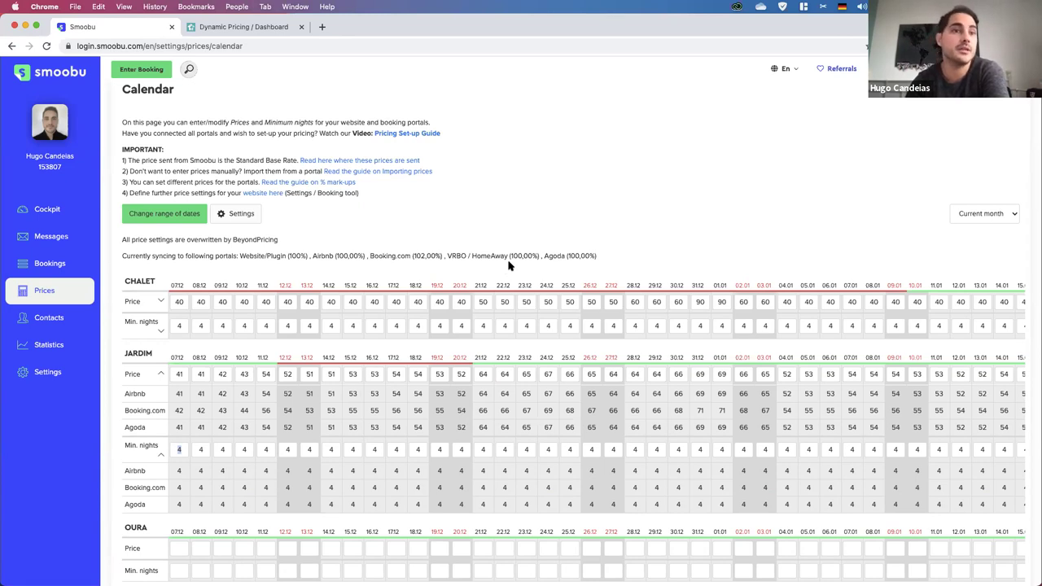
pyautogui.click(439, 449)
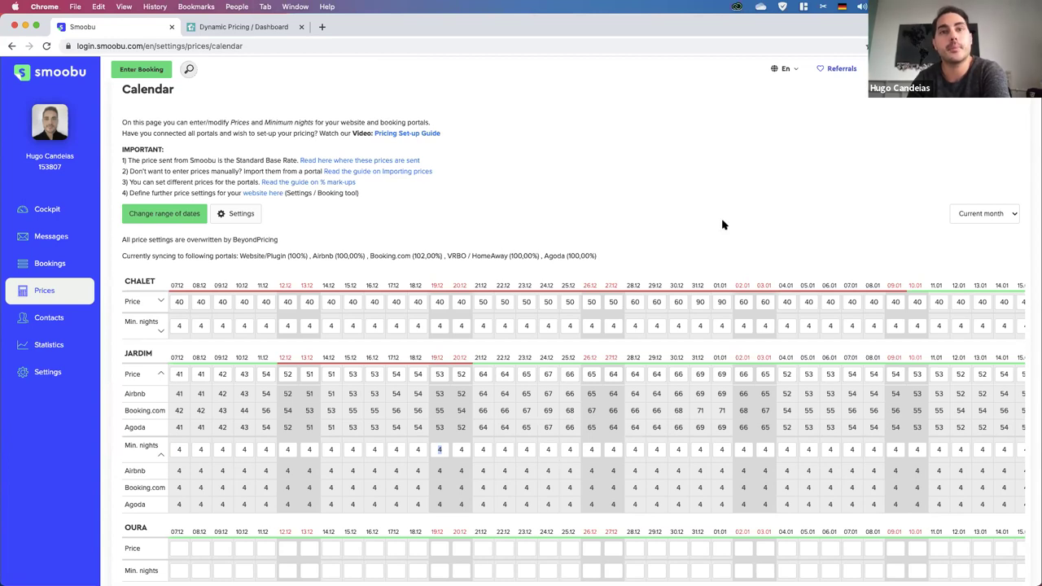
# Open the Price Sync / Mark-up settings, review the Airbnb and Booking.com mark-ups and the Overwrite Prices option, and close the dialog
pyautogui.scroll(-1, 482, 322)
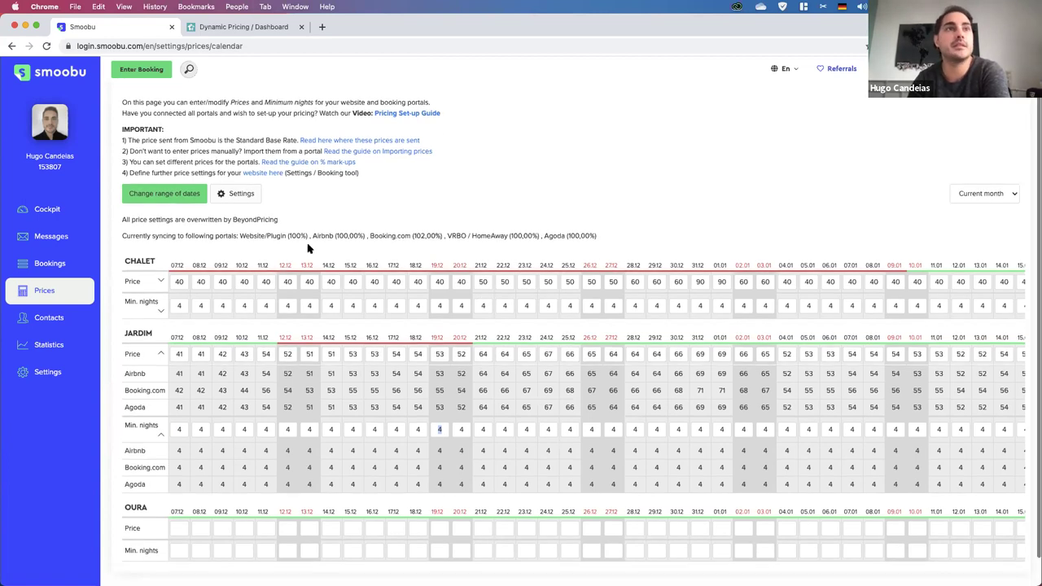
pyautogui.click(242, 196)
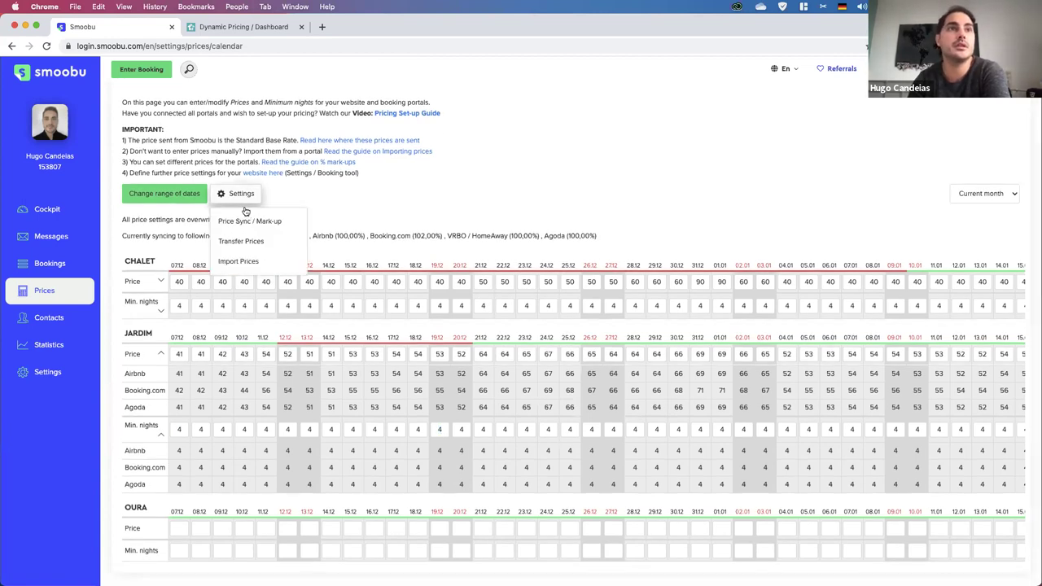
pyautogui.click(289, 222)
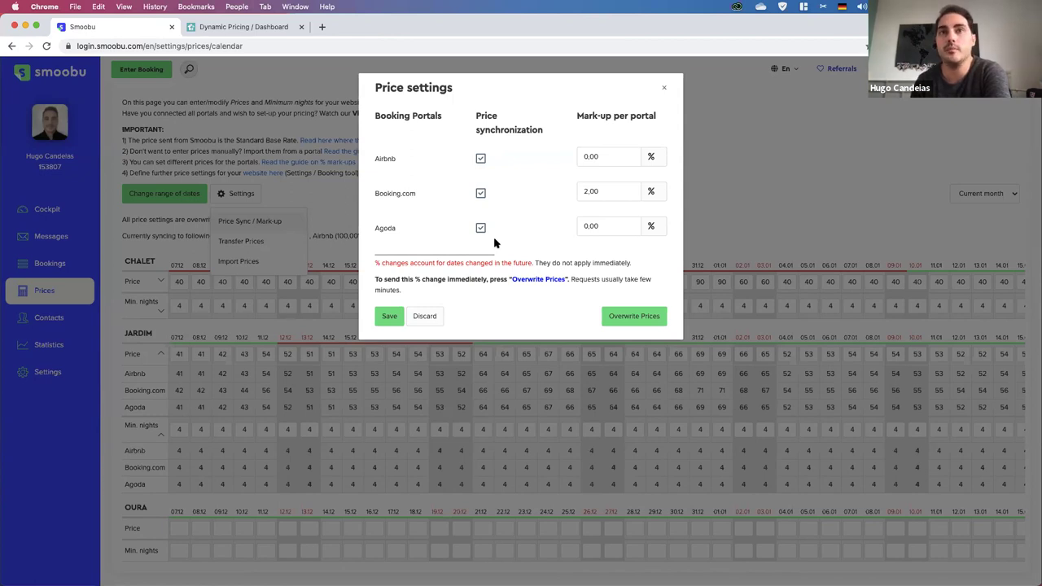
pyautogui.doubleClick(616, 156)
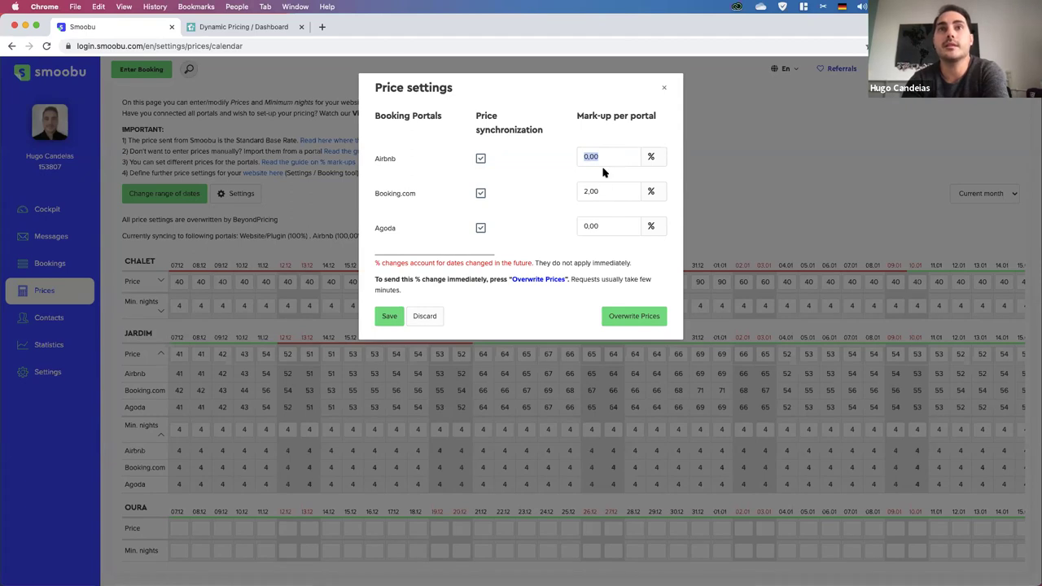
pyautogui.click(605, 191)
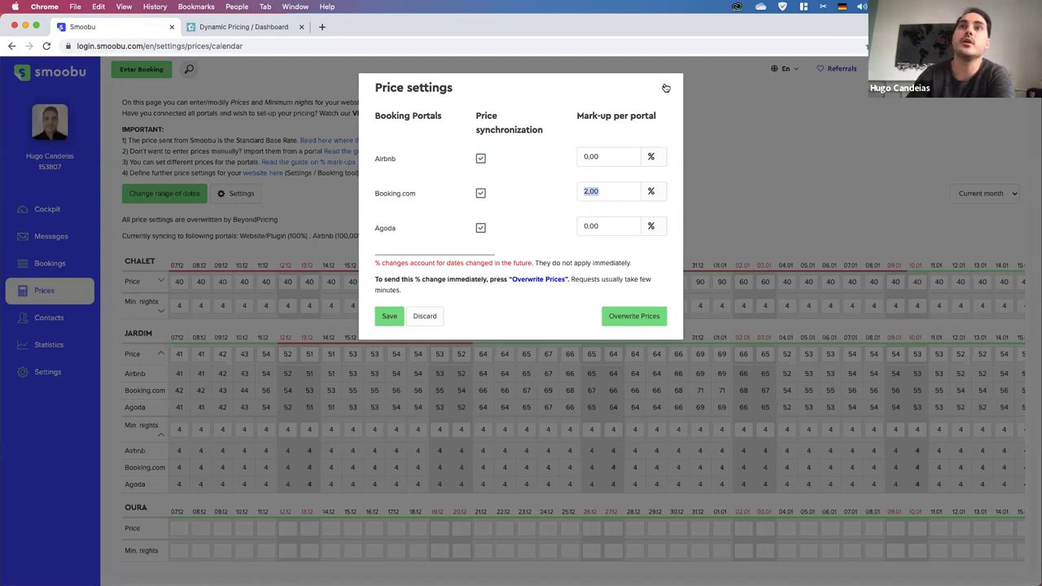
pyautogui.click(636, 319)
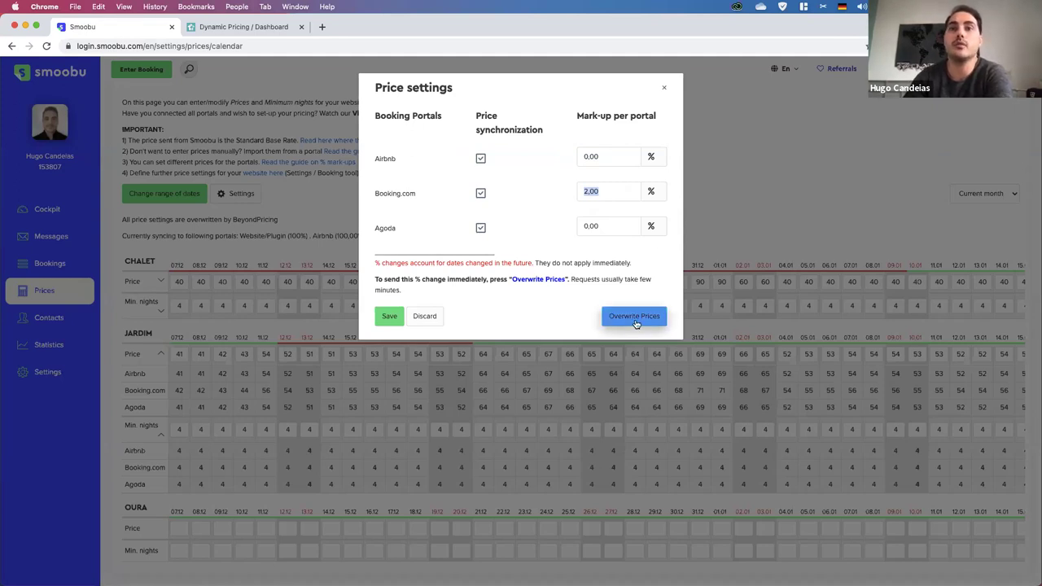
pyautogui.click(664, 90)
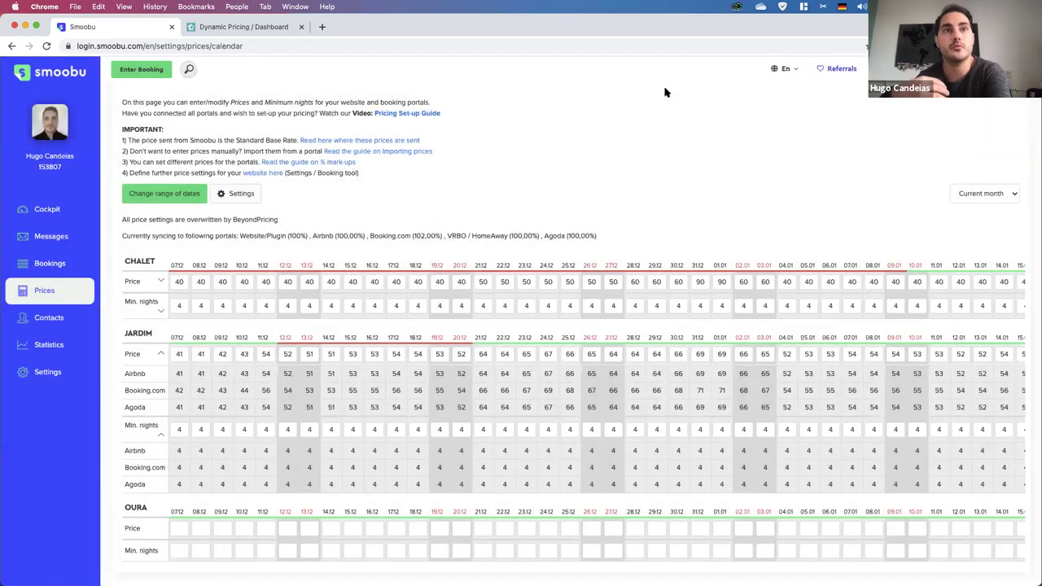
# Highlight the Booking.com and Website/Plugin percentages in the list of portals currently syncing
pyautogui.doubleClick(423, 239)
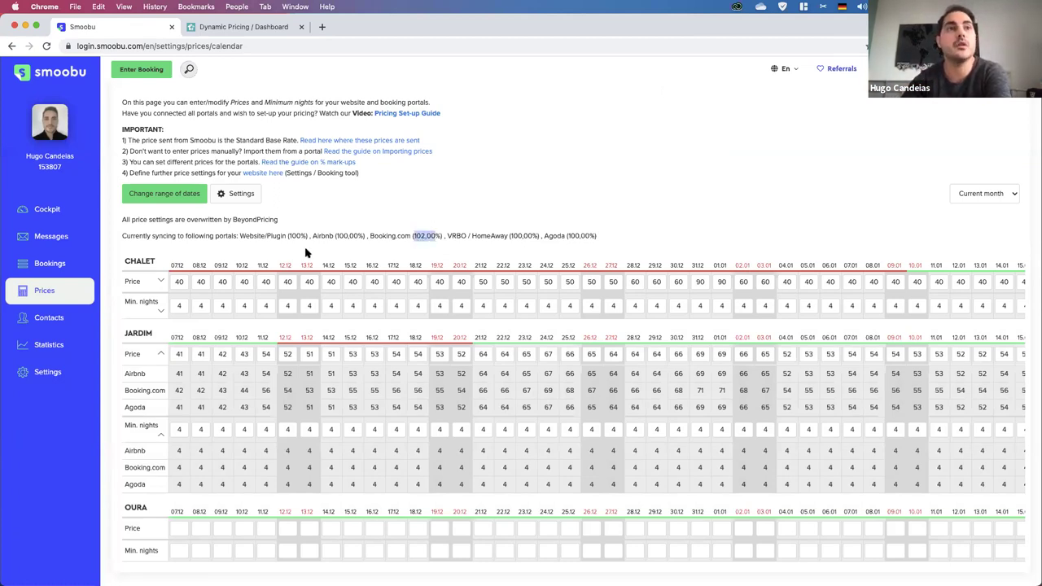
pyautogui.doubleClick(243, 236)
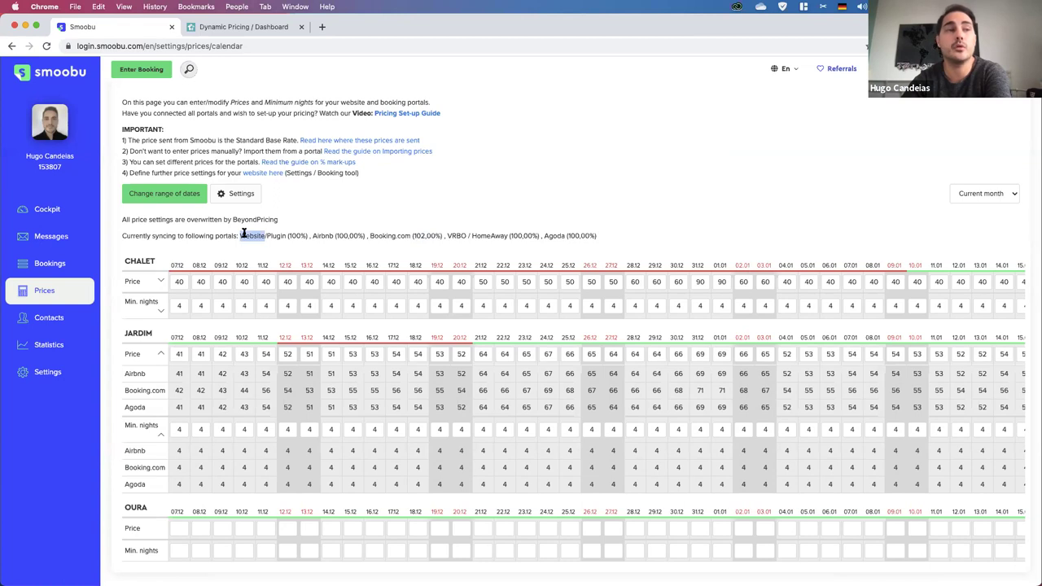
pyautogui.click(298, 236)
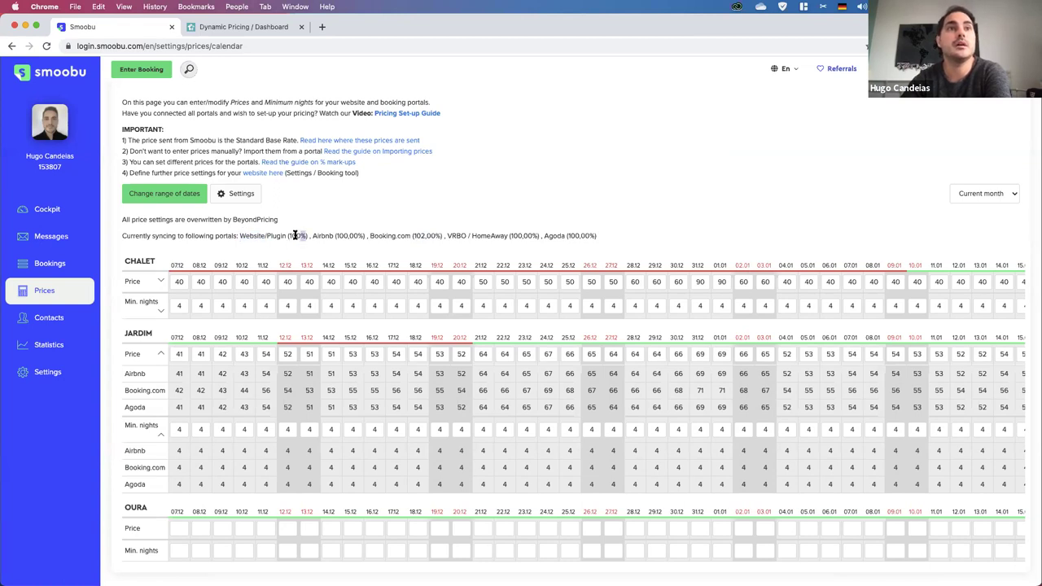
pyautogui.doubleClick(295, 235)
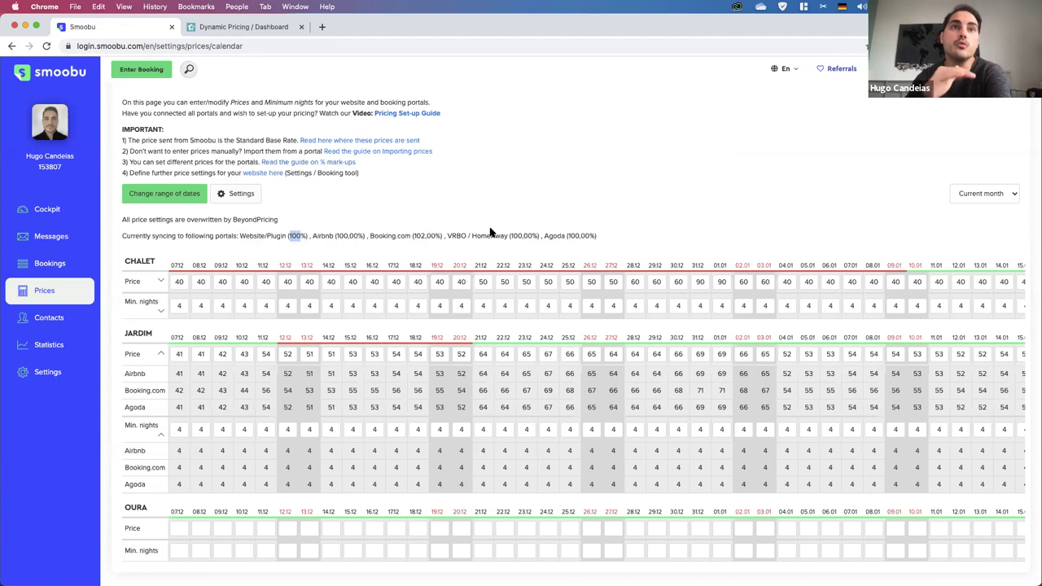
# Reopen the Price Sync / Mark-up settings to review each portal's synchronization, close them, and highlight Booking.com in the syncing list
pyautogui.click(242, 196)
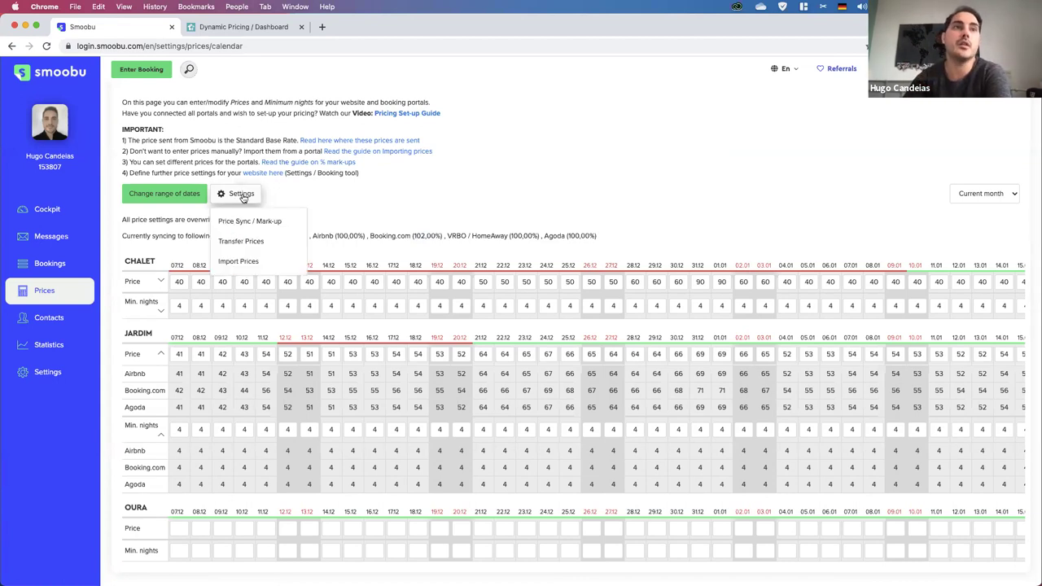
pyautogui.click(251, 221)
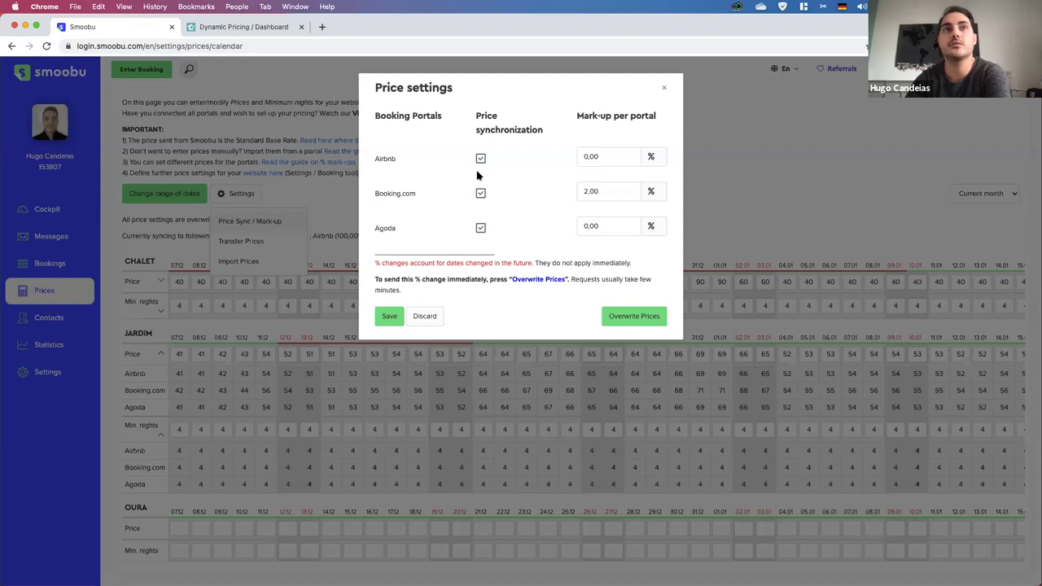
pyautogui.click(665, 91)
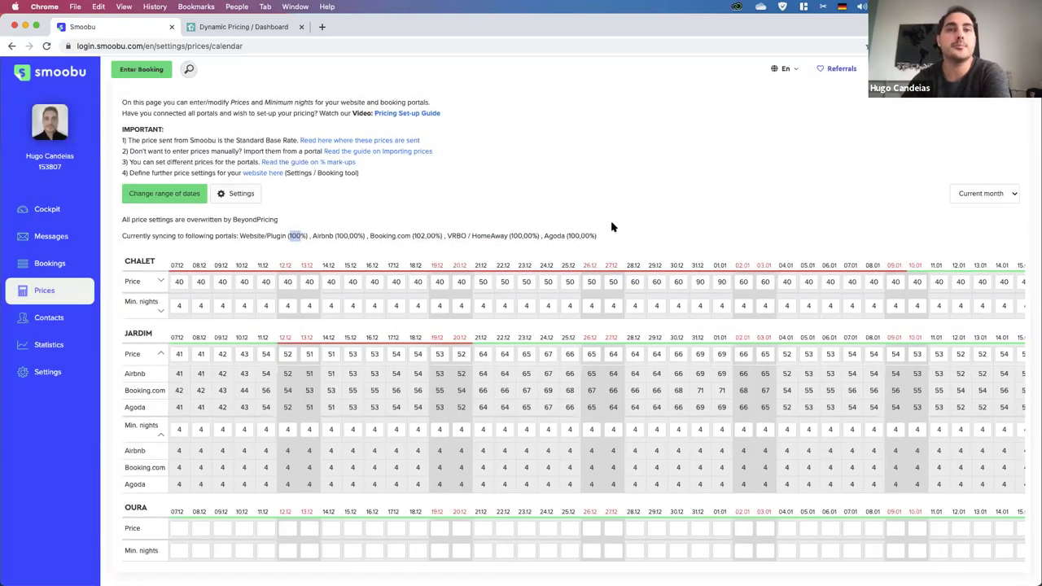
pyautogui.doubleClick(381, 235)
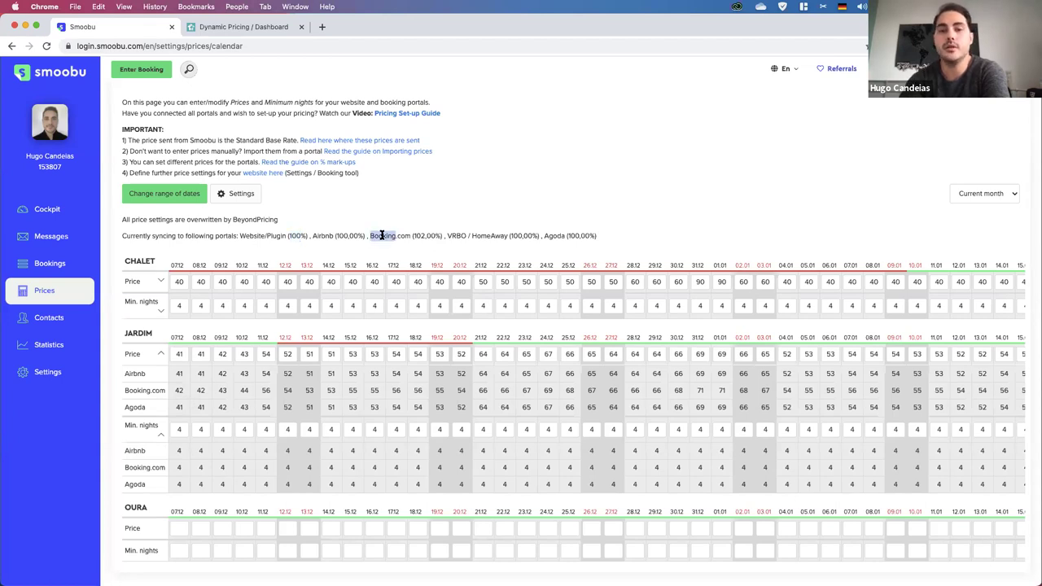